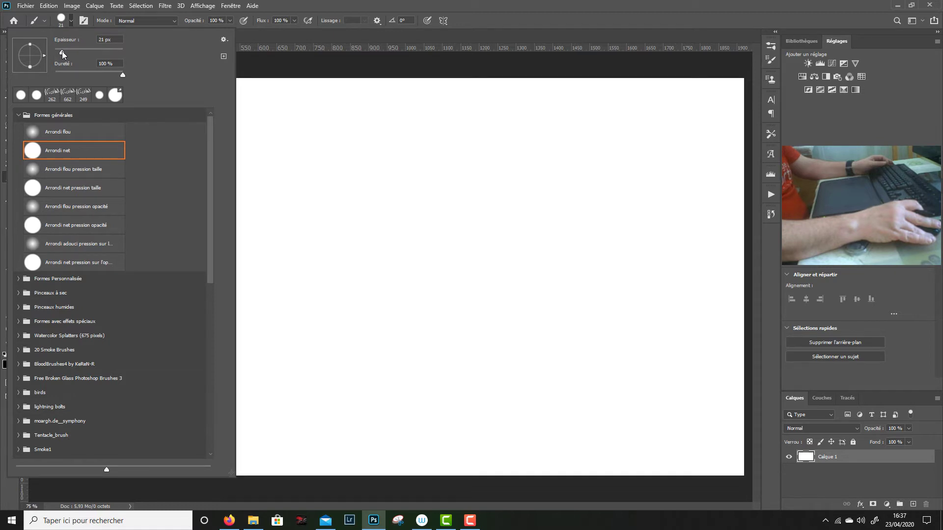
# - Add a new layer and handwrite the first name on it in black with a 20 px hard round brush
pyautogui.click(62, 18)
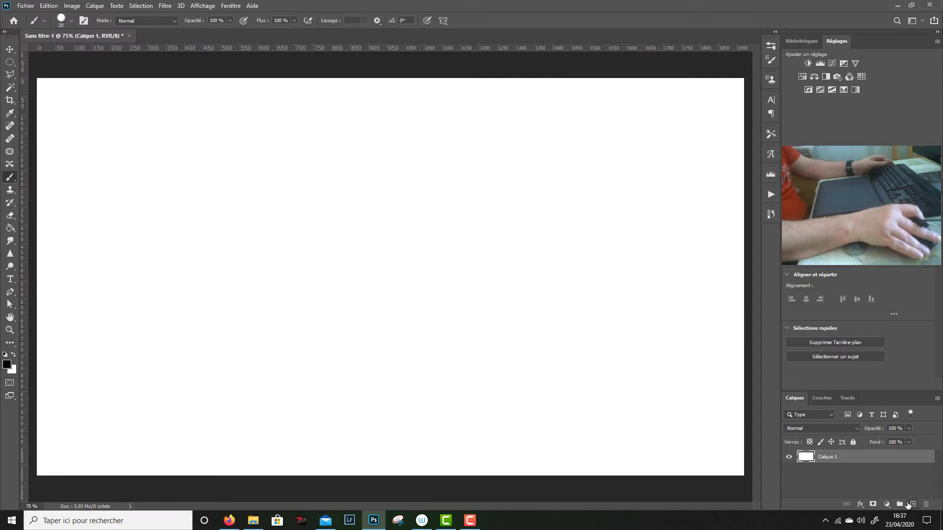
pyautogui.click(912, 505)
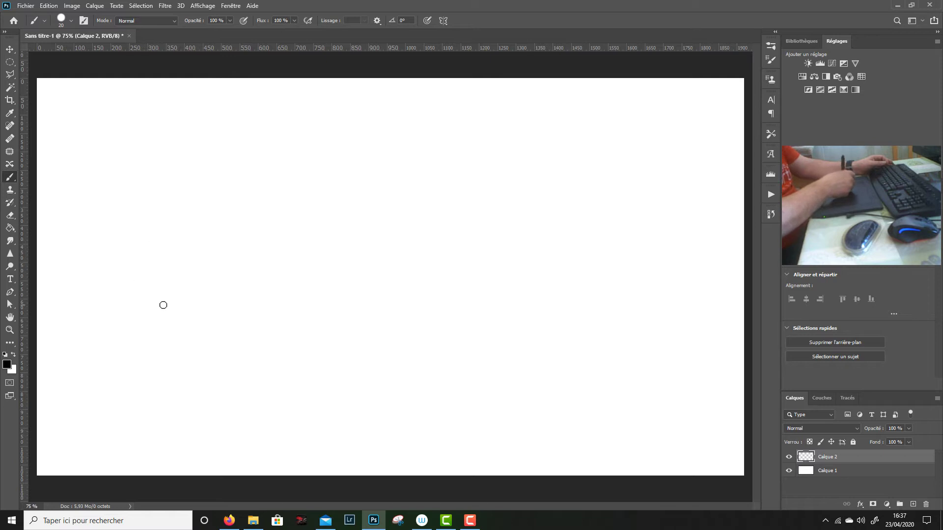
pyautogui.moveTo(139, 199)
pyautogui.mouseDown()
pyautogui.moveTo(162, 308)
pyautogui.moveTo(223, 171)
pyautogui.mouseUp()
pyautogui.moveTo(238, 229); pyautogui.dragTo(255, 264)
pyautogui.moveTo(230, 198); pyautogui.dragTo(235, 202)
pyautogui.moveTo(305, 212); pyautogui.dragTo(296, 267)
pyautogui.moveTo(337, 231)
pyautogui.mouseDown()
pyautogui.moveTo(324, 263)
pyautogui.moveTo(338, 235)
pyautogui.mouseUp()
pyautogui.moveTo(368, 162); pyautogui.dragTo(394, 266)
pyautogui.moveTo(409, 249); pyautogui.dragTo(423, 206)
pyautogui.moveTo(445, 188)
pyautogui.mouseDown()
pyautogui.moveTo(428, 251)
pyautogui.moveTo(449, 255)
pyautogui.mouseUp()
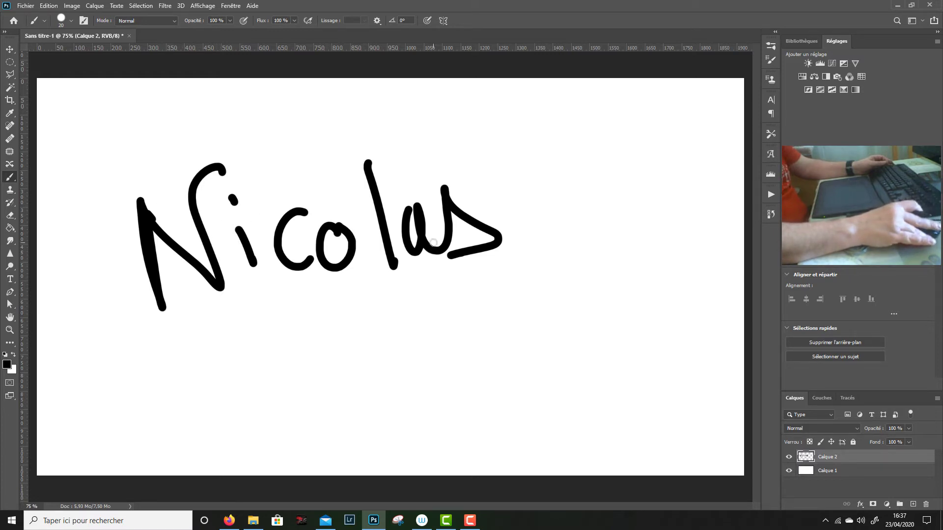
# - Move the handwritten name closer to the centre of the canvas
pyautogui.click(10, 50)
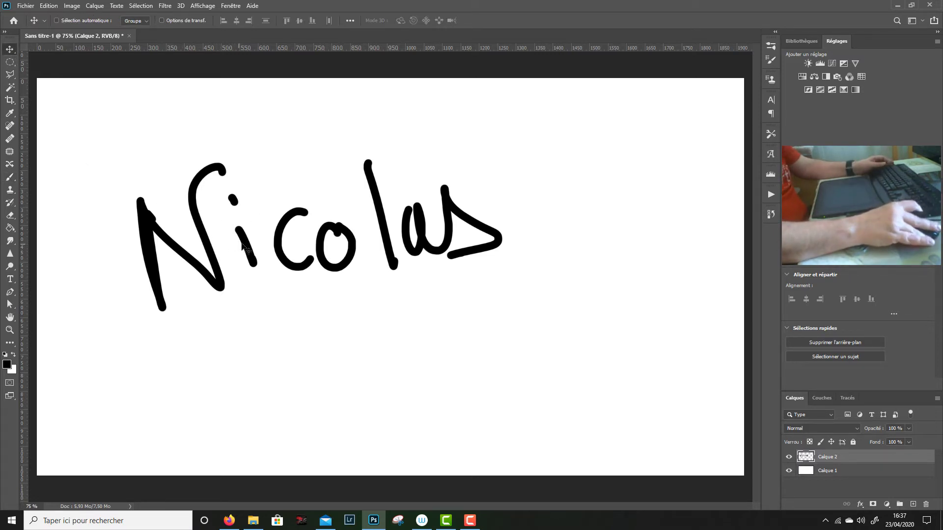
pyautogui.moveTo(283, 237); pyautogui.dragTo(324, 269)
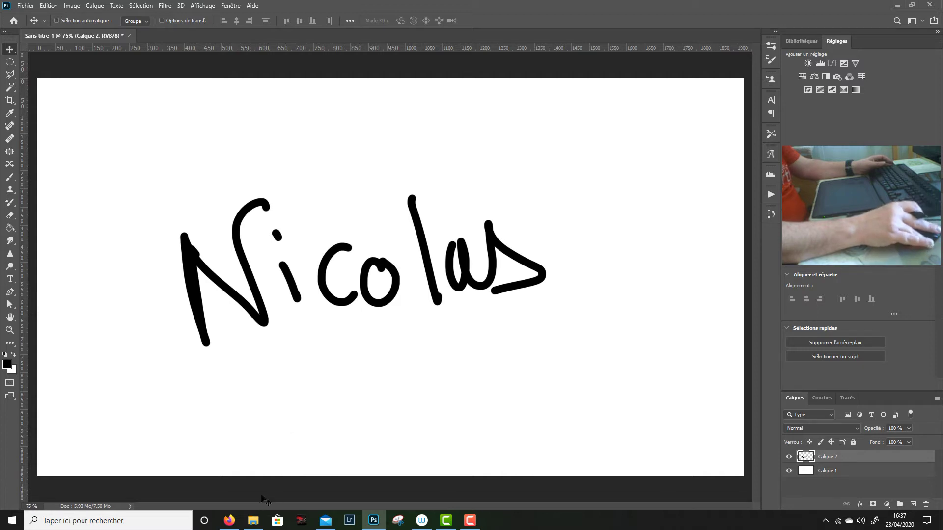
# - Place the "appareil photo" image from the Signature manuscrite folder, scaled to 12.33 % and centred behind the name at X 847 px, Y 504 px
pyautogui.moveTo(256, 525)
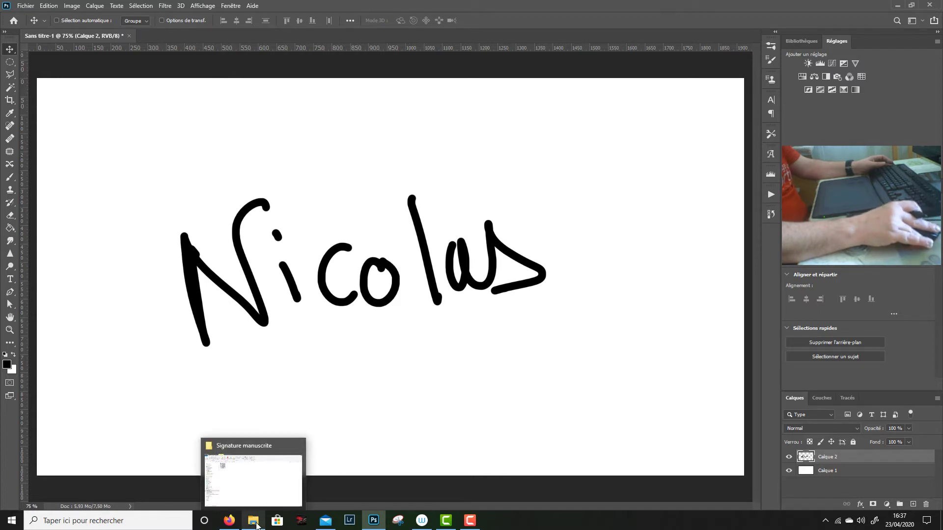
pyautogui.click(256, 494)
pyautogui.moveTo(180, 112); pyautogui.dragTo(381, 358)
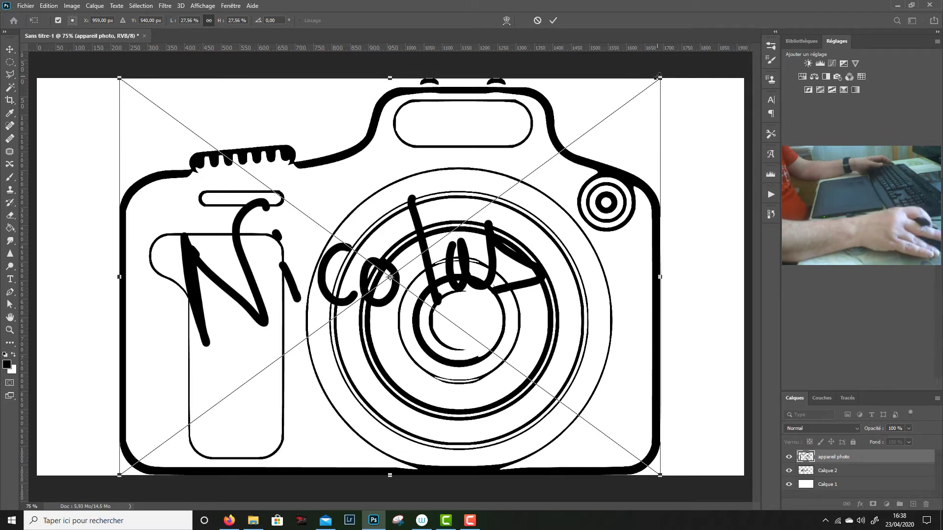
pyautogui.moveTo(660, 77); pyautogui.dragTo(497, 172)
pyautogui.moveTo(454, 213); pyautogui.dragTo(413, 200)
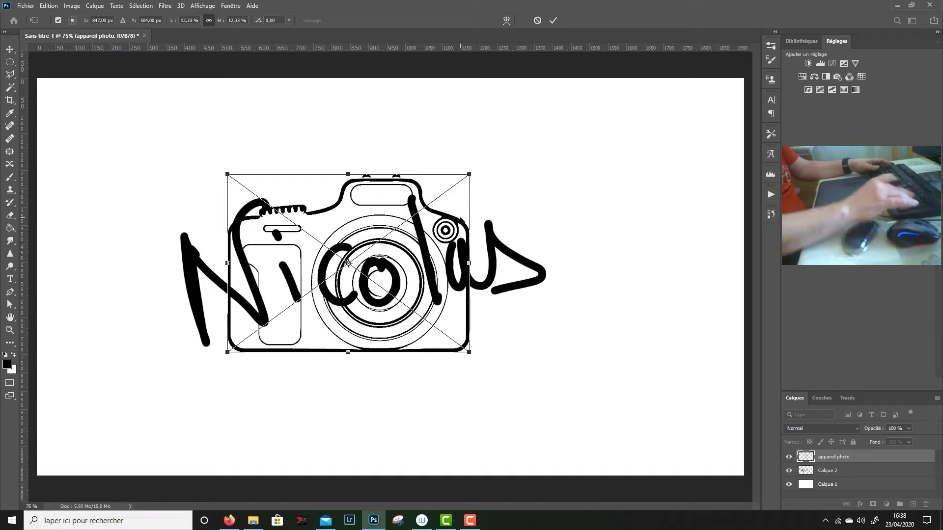
pyautogui.press('Return')
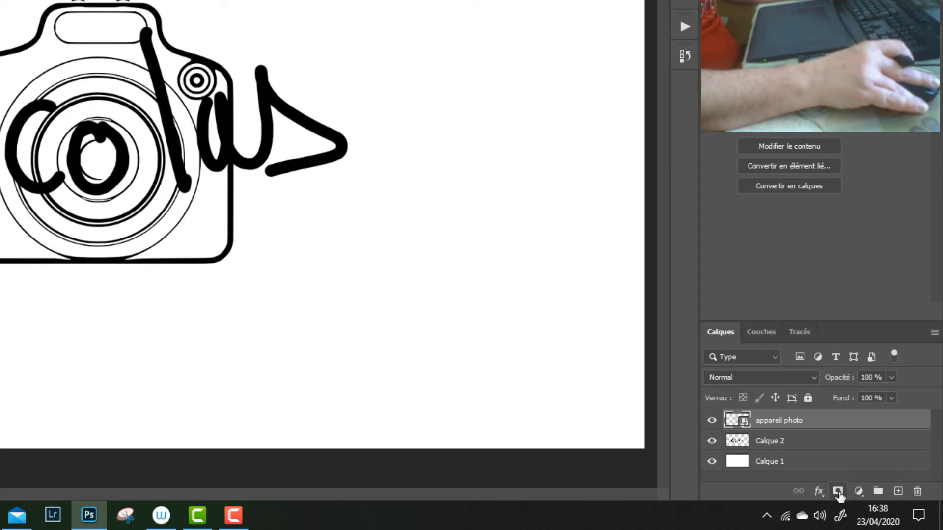
# - Add a layer mask to the appareil photo layer and load the handwriting on Calque 2 as a selection
pyautogui.click(838, 492)
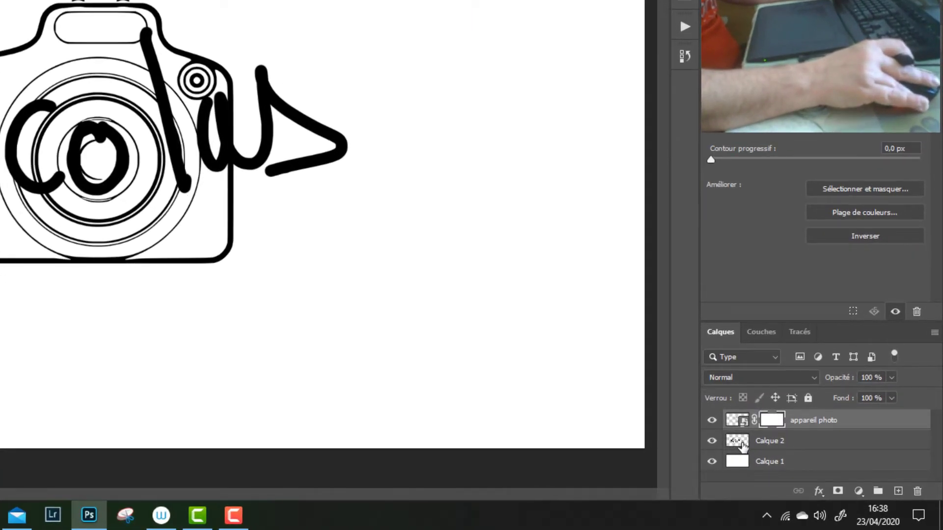
pyautogui.click(742, 444)
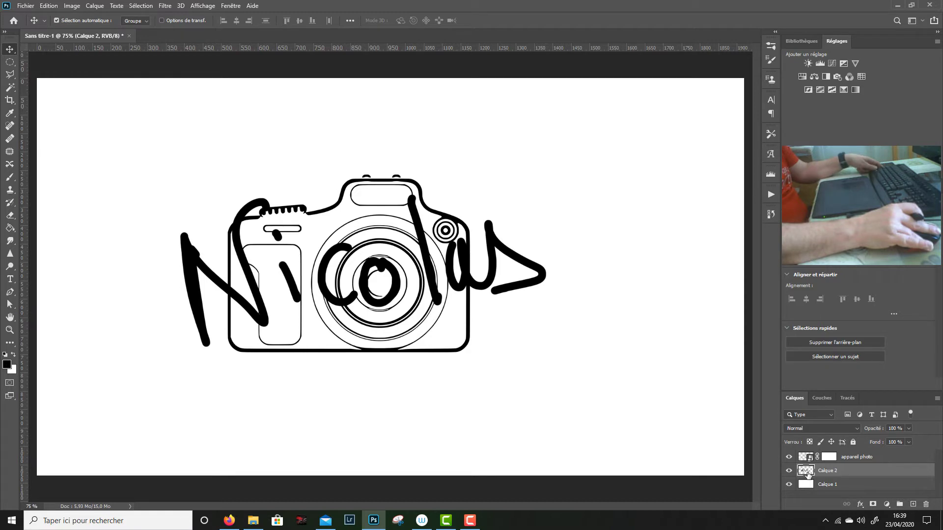
pyautogui.press('ctrl')
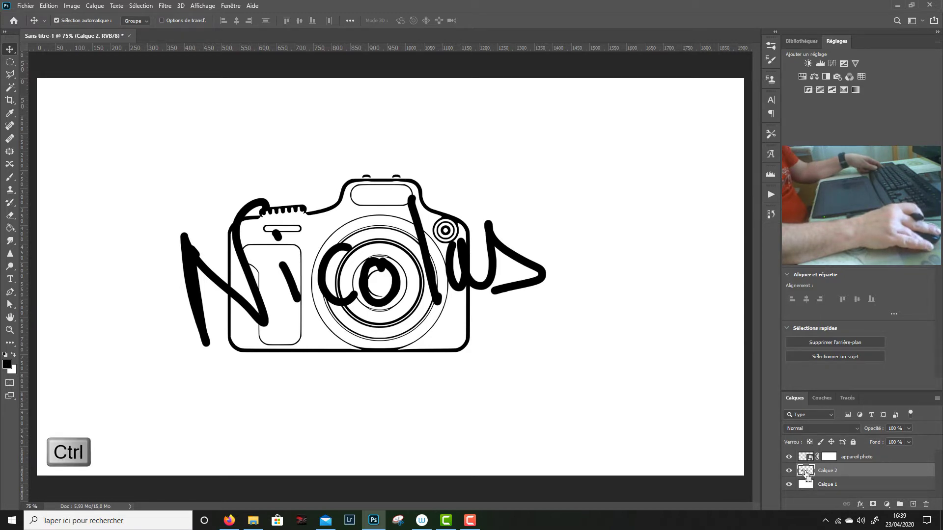
pyautogui.keyDown('ctrl'); pyautogui.click(805, 472); pyautogui.keyUp('ctrl')
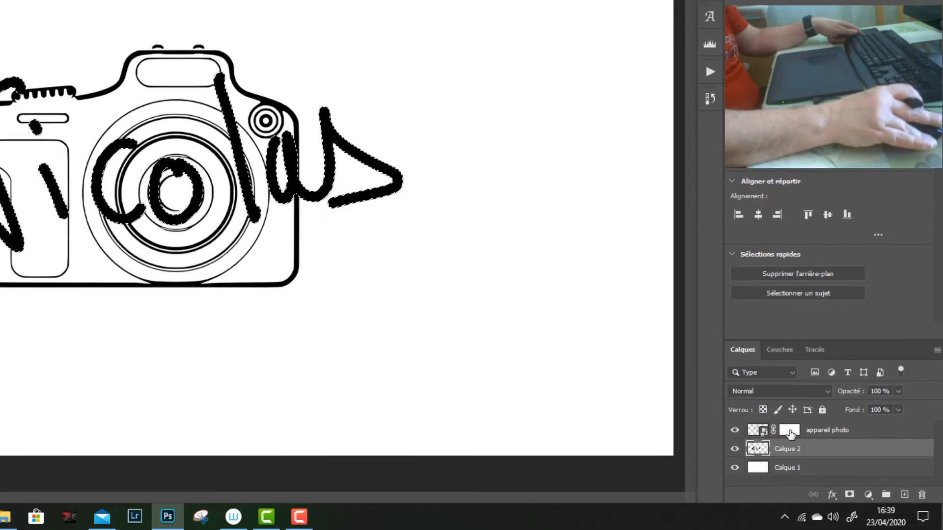
# - Target the appareil photo layer's mask and expand the selection by 15 pixels
pyautogui.click(789, 431)
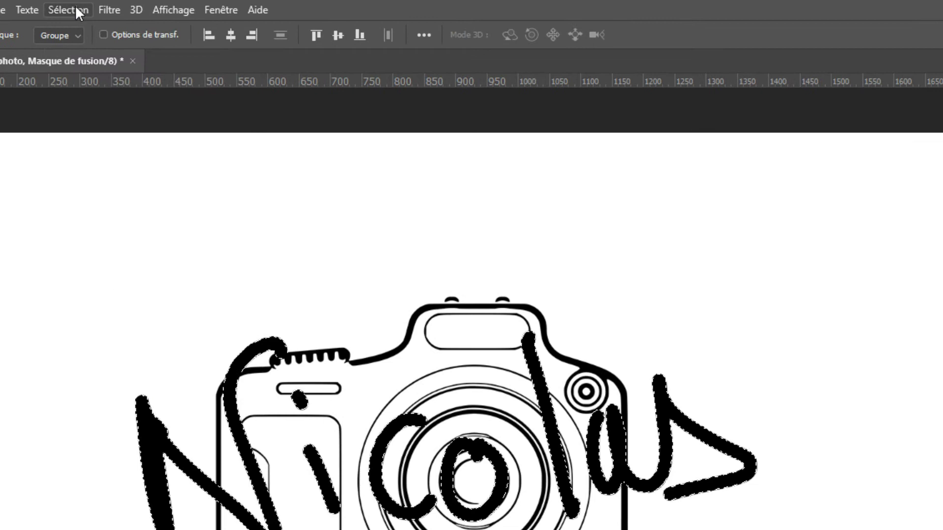
pyautogui.click(141, 5)
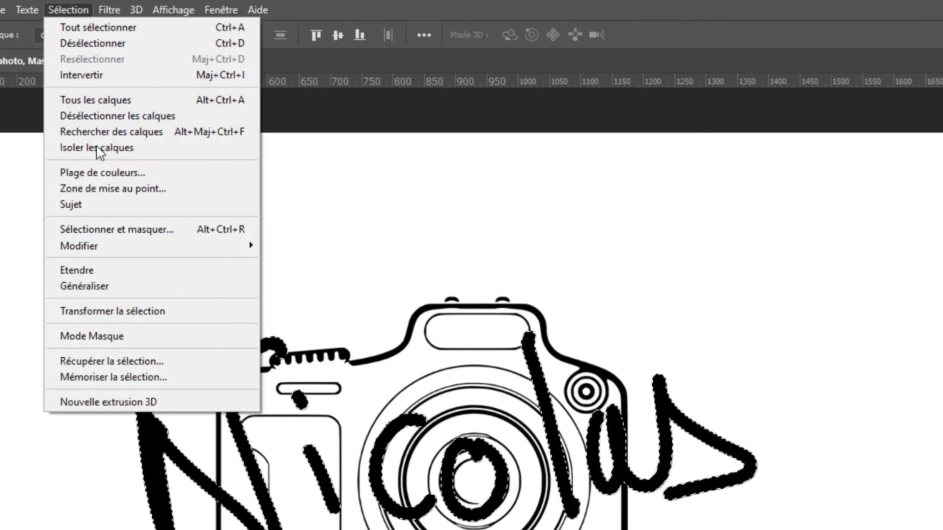
pyautogui.moveTo(118, 248)
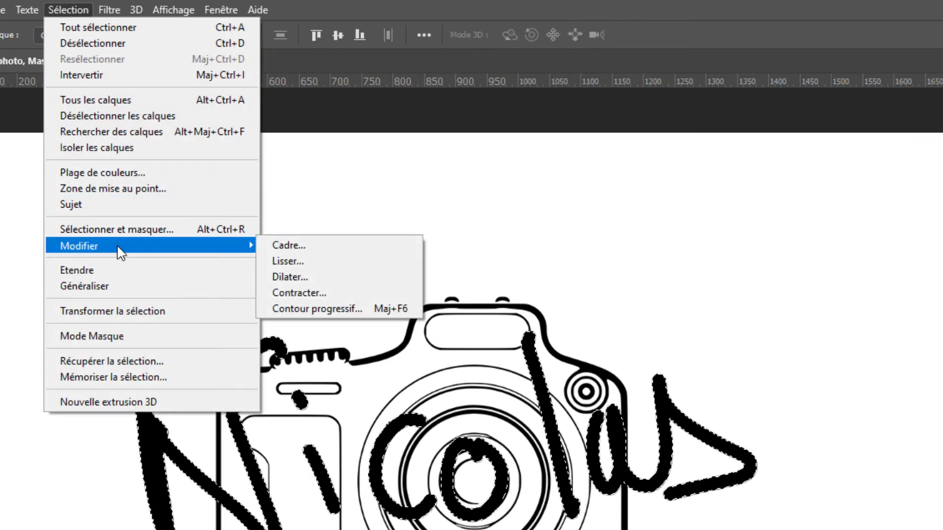
pyautogui.click(313, 278)
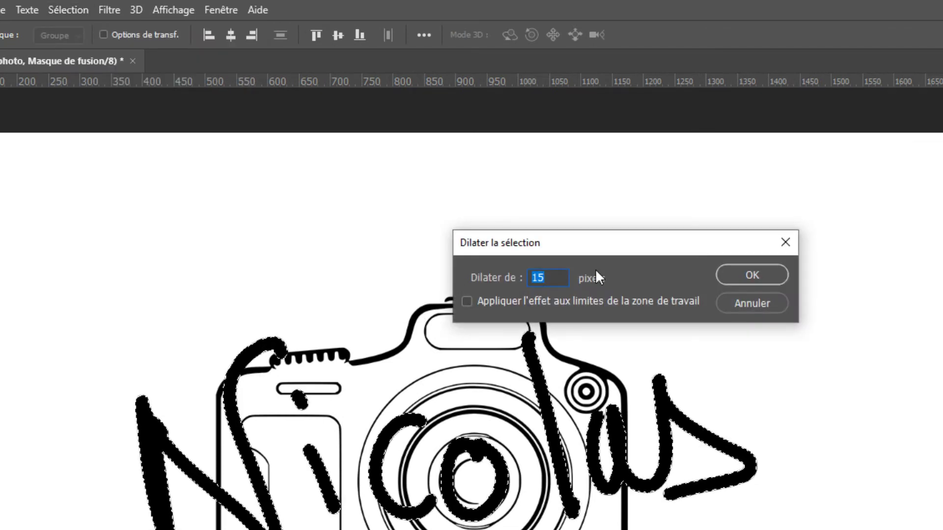
pyautogui.press('Return')
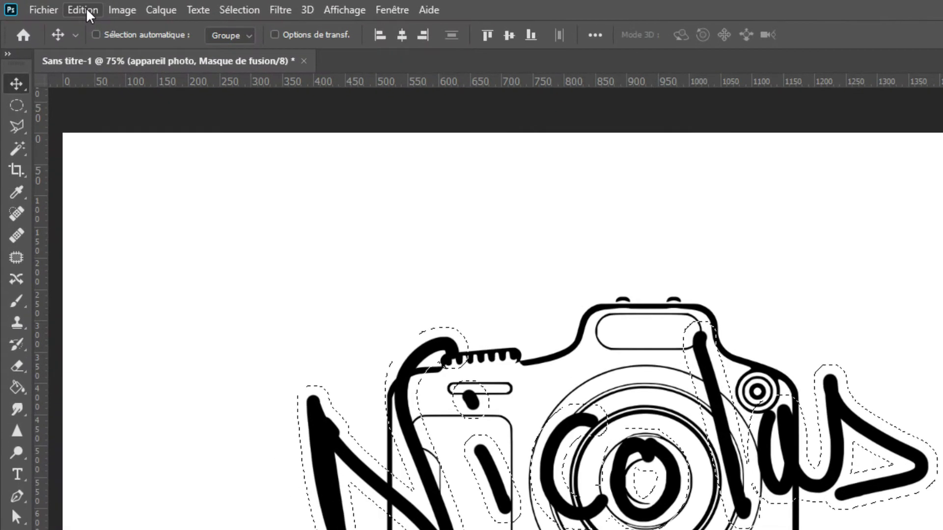
# - Fill the selected area of the mask with black in Normal mode at 100 % opacity, and deselect
pyautogui.click(50, 6)
pyautogui.click(88, 270)
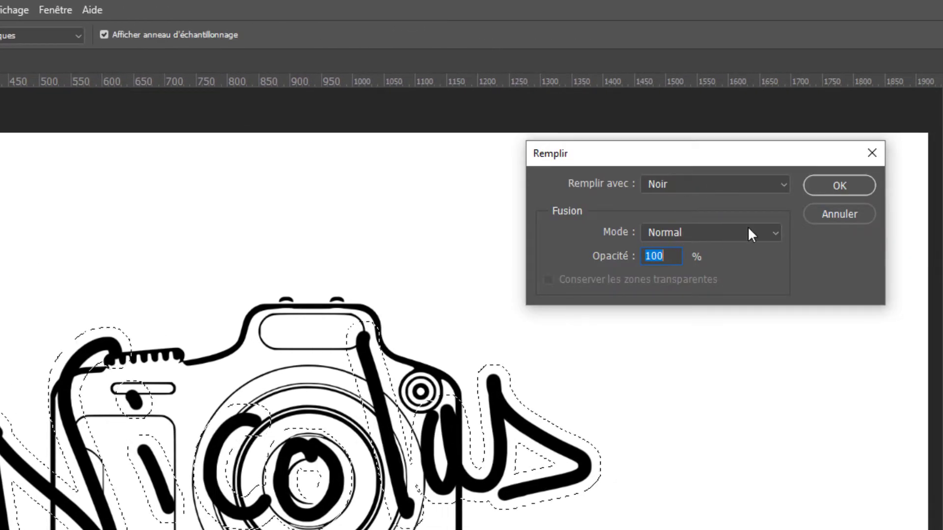
pyautogui.click(859, 185)
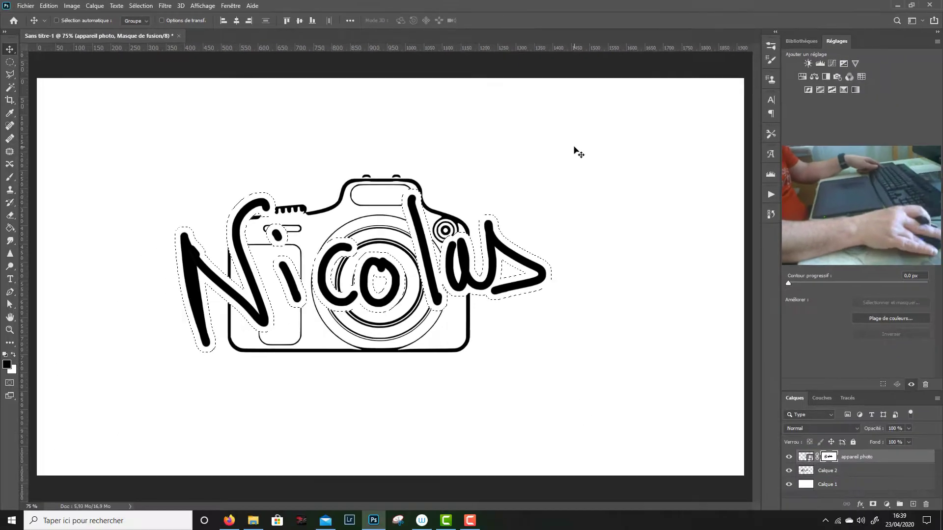
pyautogui.click(142, 6)
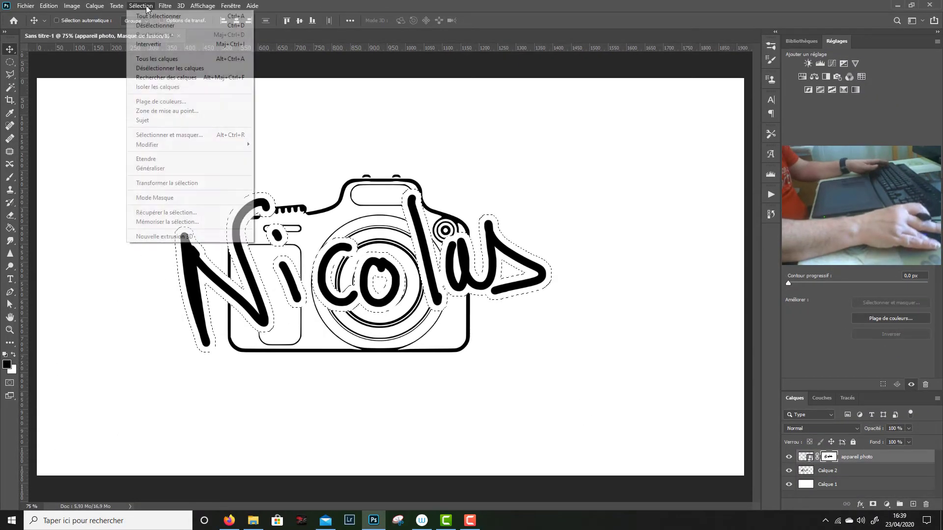
pyautogui.click(147, 26)
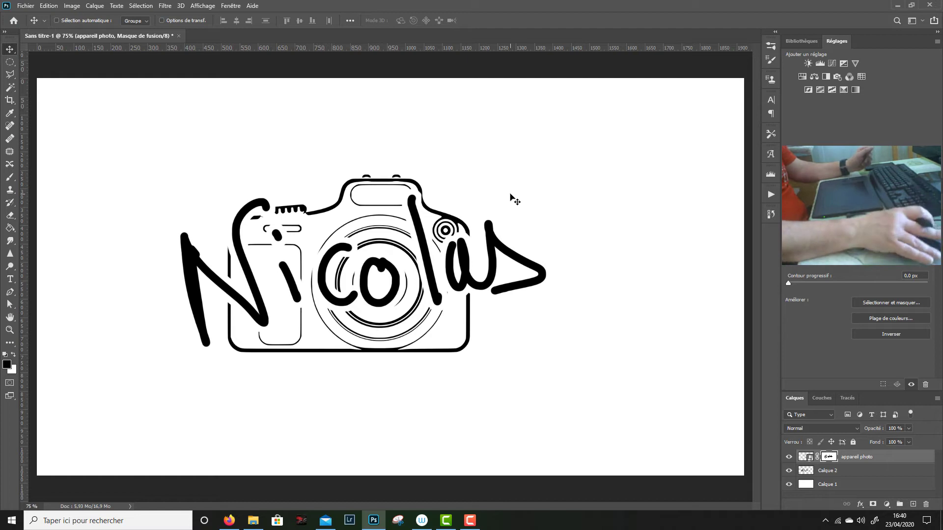
# - Crop the canvas on all four sides to a landscape frame close around the camera and name
pyautogui.click(9, 101)
pyautogui.moveTo(38, 273); pyautogui.dragTo(101, 273)
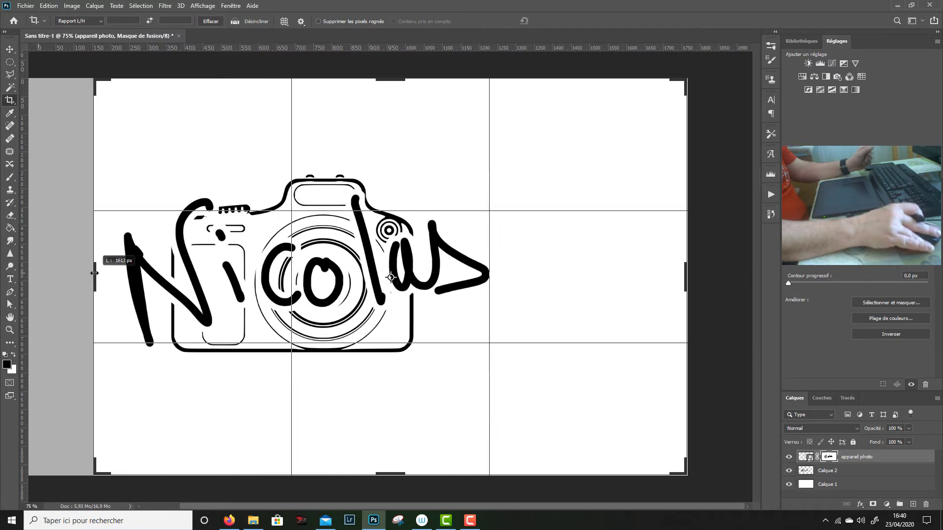
pyautogui.moveTo(687, 275); pyautogui.dragTo(609, 275)
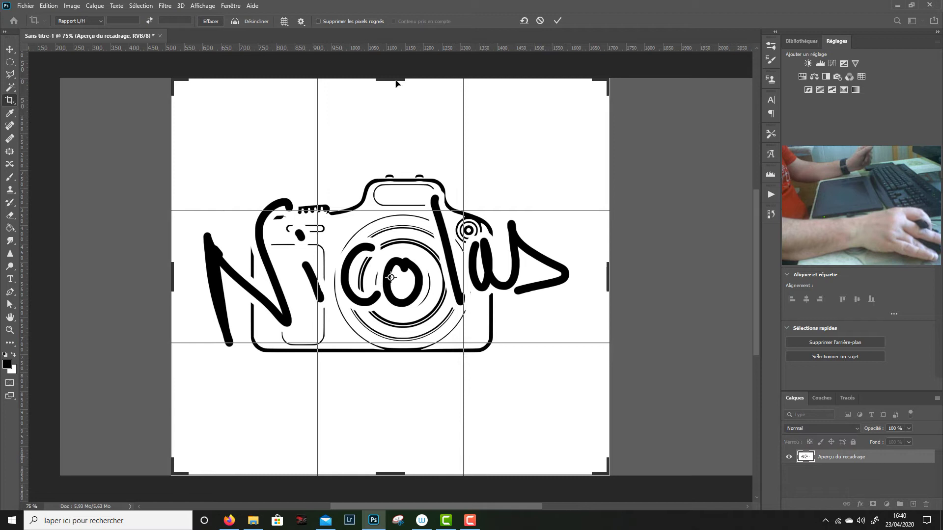
pyautogui.moveTo(392, 78); pyautogui.dragTo(393, 112)
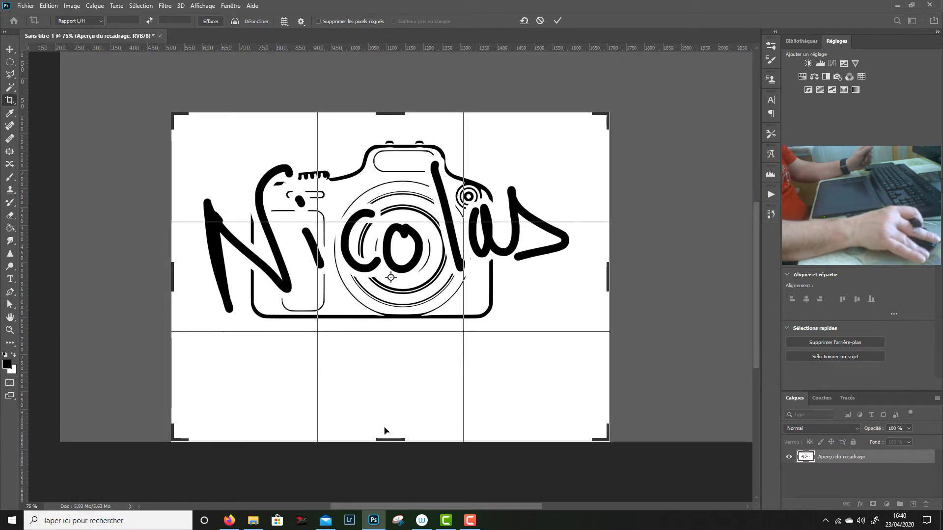
pyautogui.moveTo(391, 441); pyautogui.dragTo(393, 393)
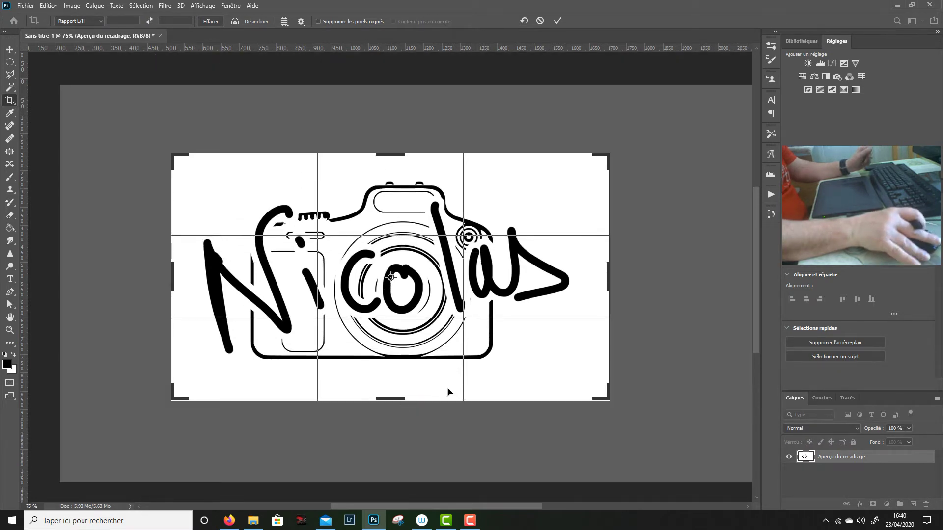
pyautogui.press('Return')
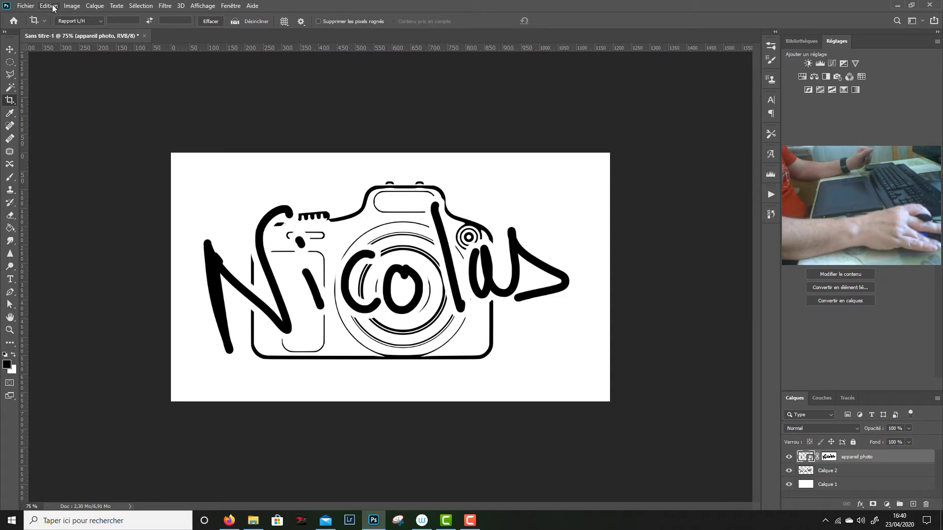
# - With Calque 2 active, define a brush preset from the artwork, naming it "Signature" followed by the first name
pyautogui.click(848, 474)
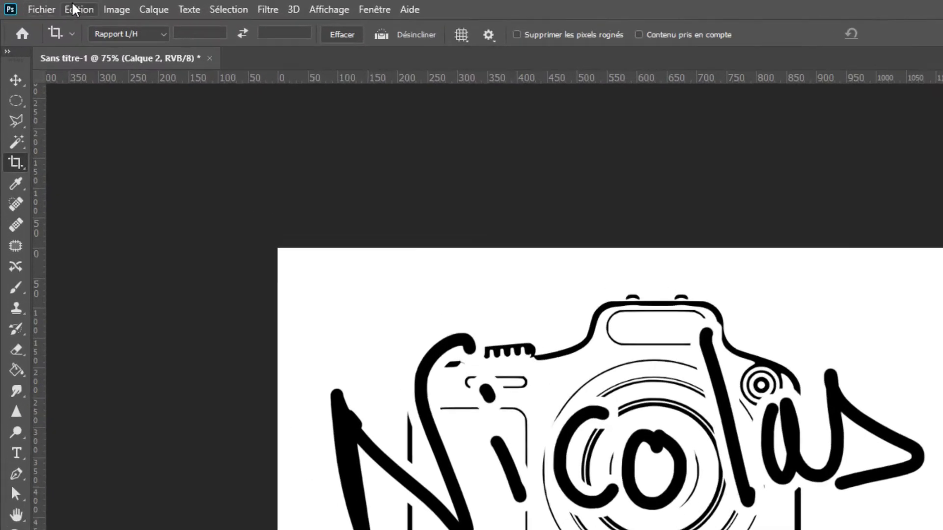
pyautogui.click(49, 5)
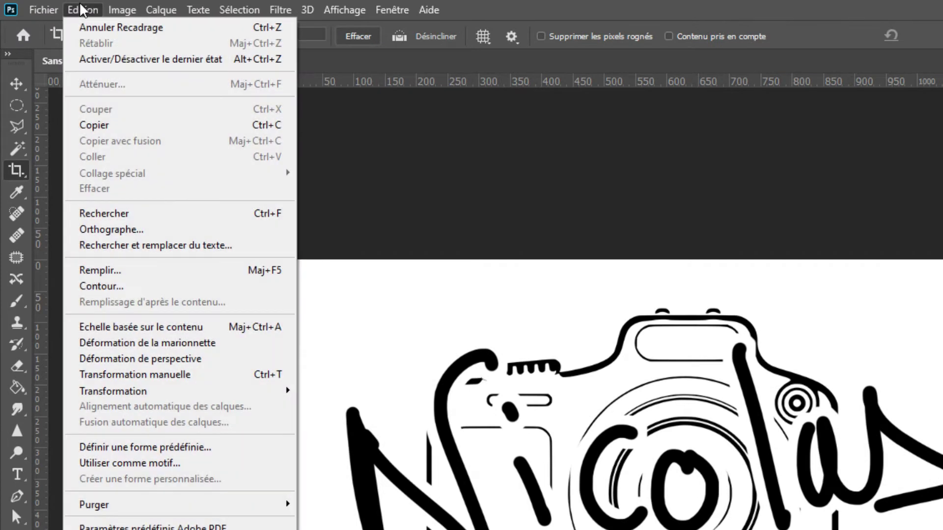
pyautogui.click(187, 448)
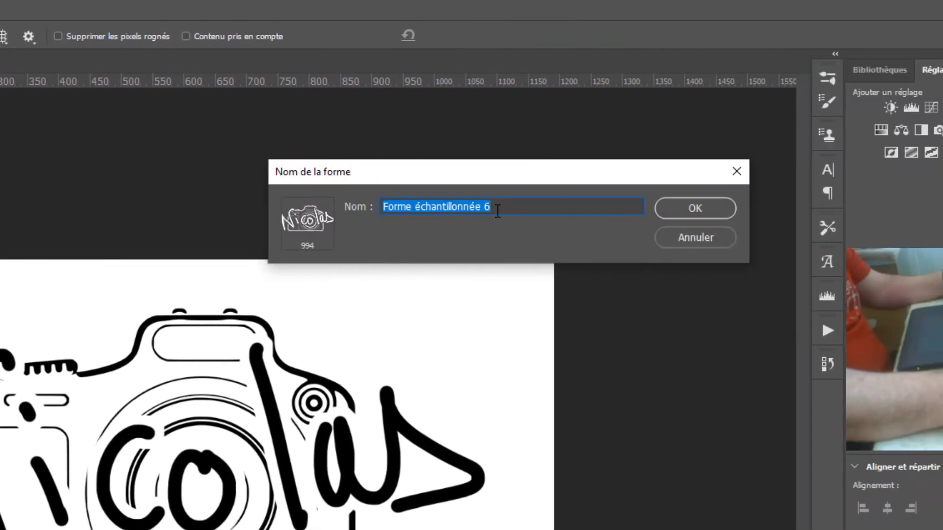
pyautogui.write('Sing')
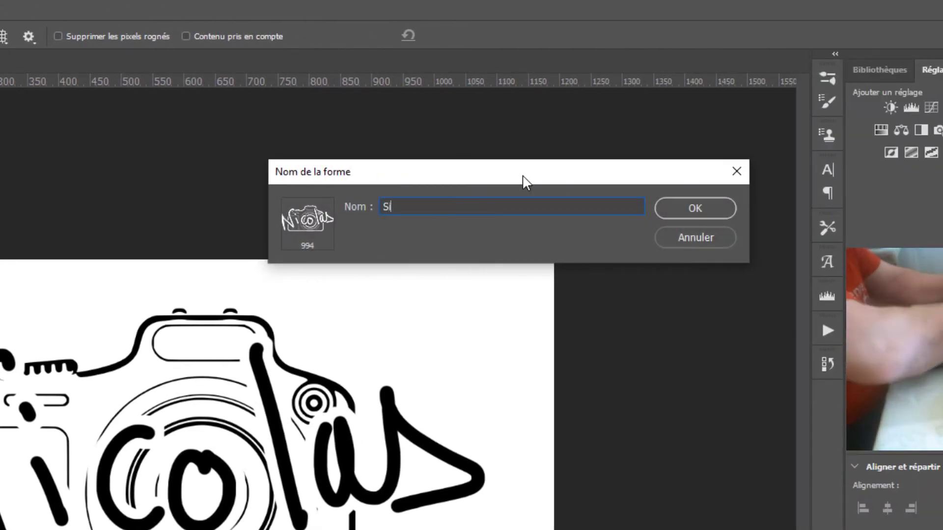
pyautogui.press('BackSpace')
pyautogui.press('BackSpace')
pyautogui.write('gn')
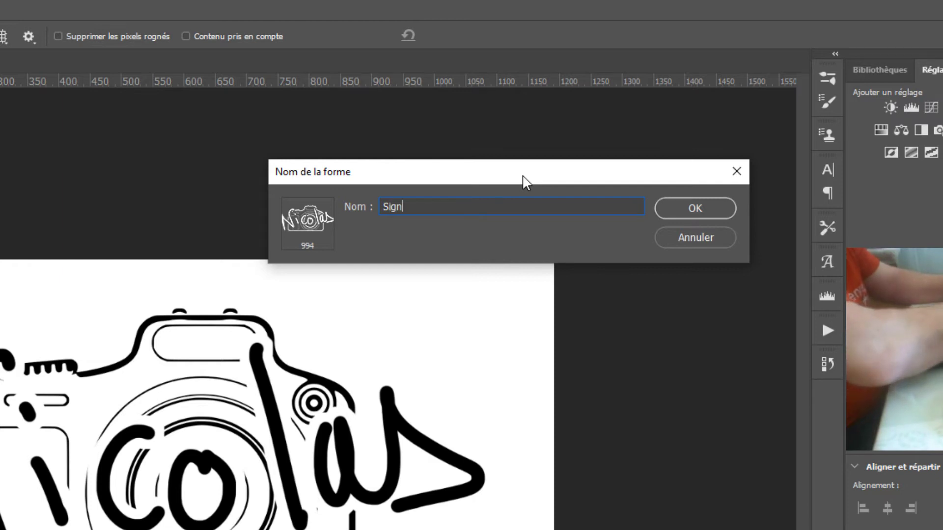
pyautogui.write('ature Nicolas')
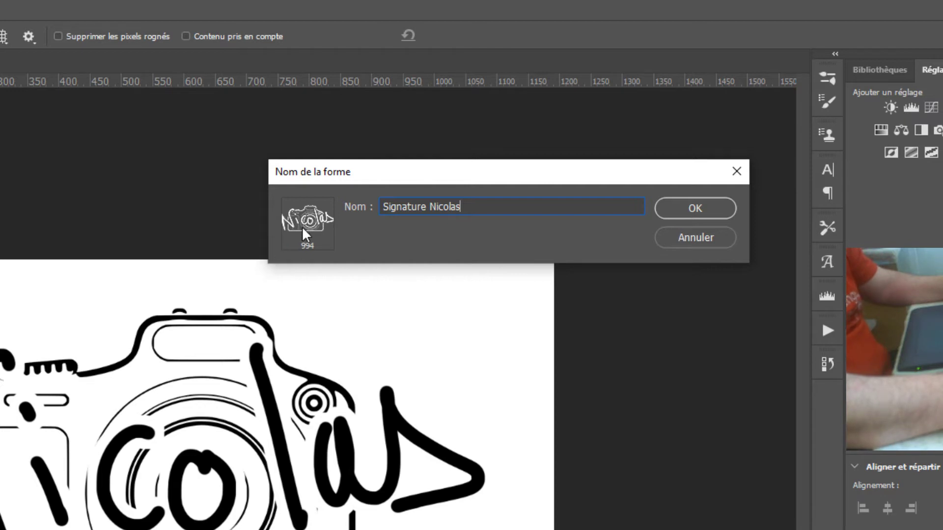
pyautogui.click(713, 204)
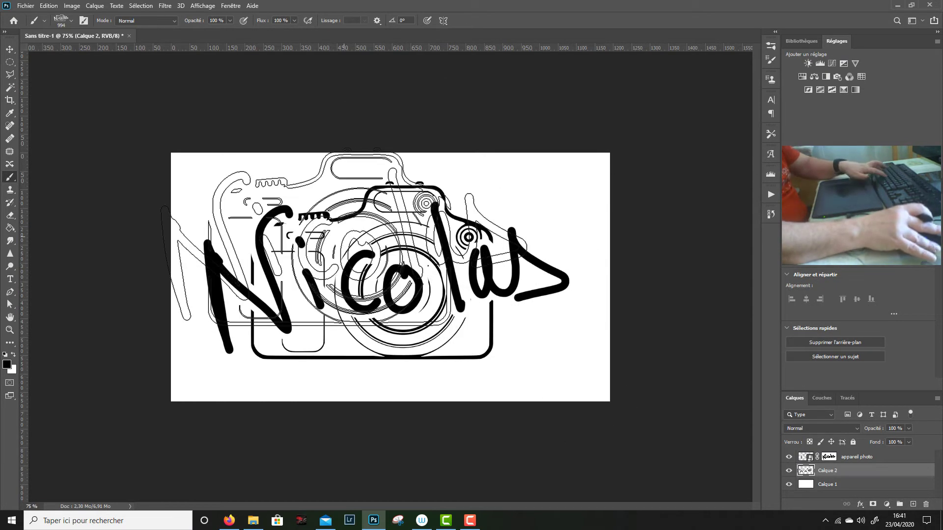
# - Create a new 1920 x 1080 px document at 72 ppi in RGB with a white background
pyautogui.hotkey('ctrl', 'n')
pyautogui.click(354, 195)
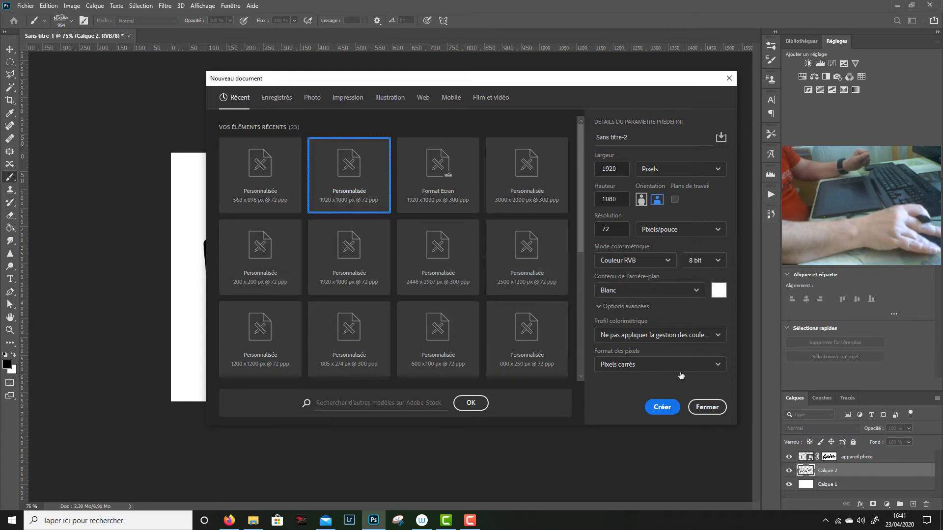
pyautogui.click(663, 407)
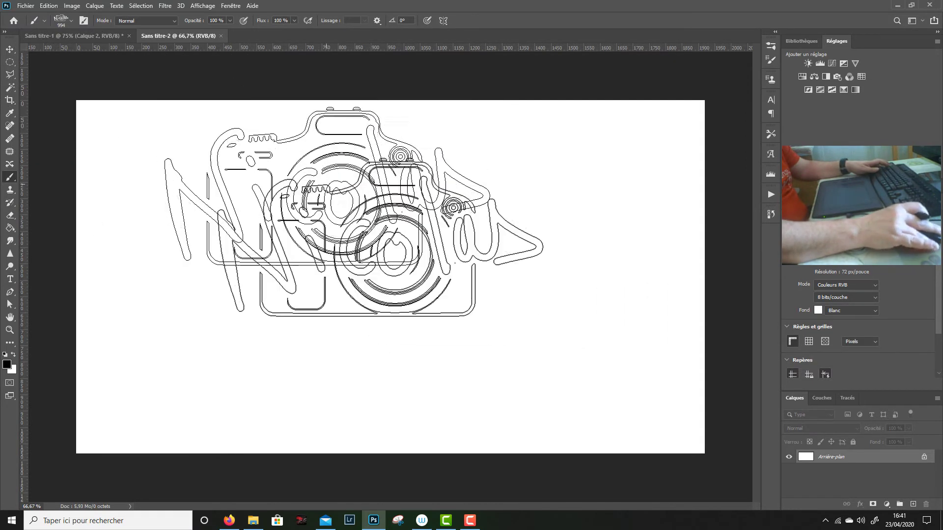
# - Reduce the signature brush to 130 px and stamp it in black near the canvas's bottom-right corner
pyautogui.rightClick(506, 231)
pyautogui.moveTo(371, 236); pyautogui.dragTo(263, 254)
pyautogui.moveTo(550, 317); pyautogui.dragTo(492, 324)
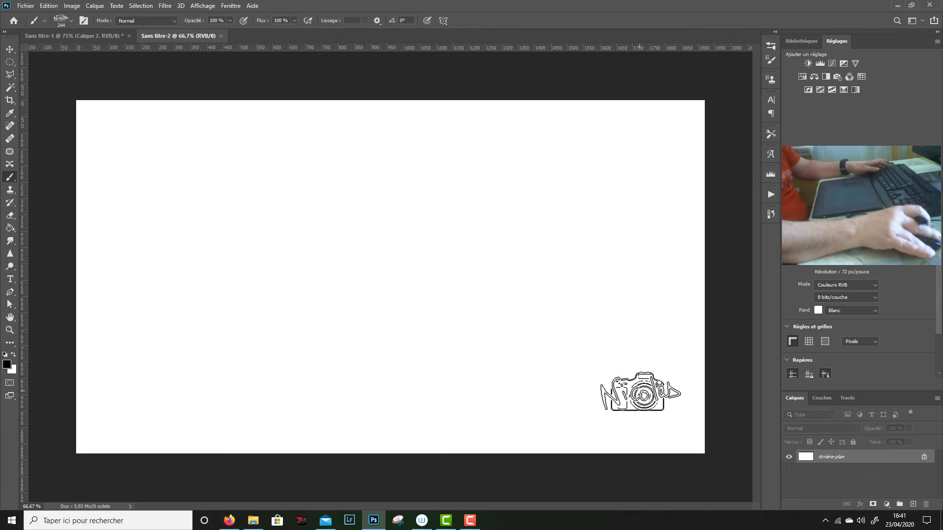
pyautogui.moveTo(581, 329); pyautogui.dragTo(559, 334)
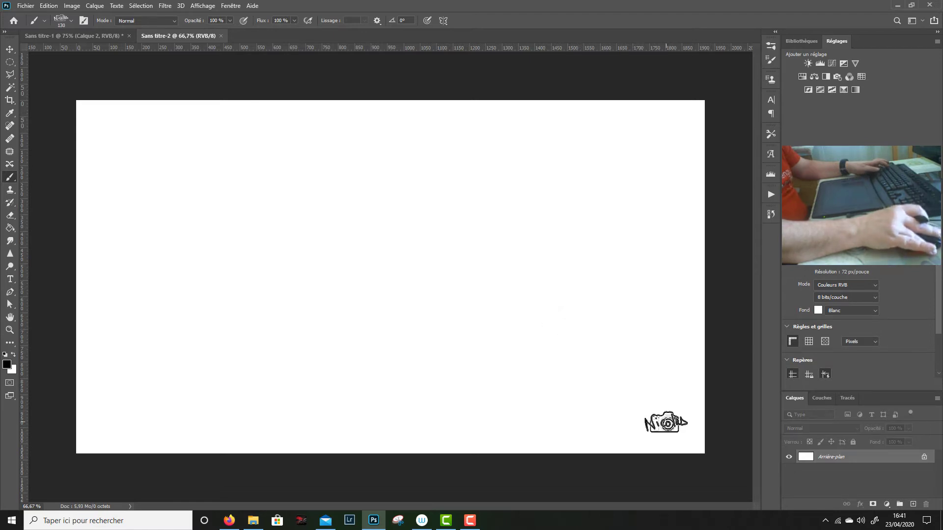
pyautogui.click(665, 422)
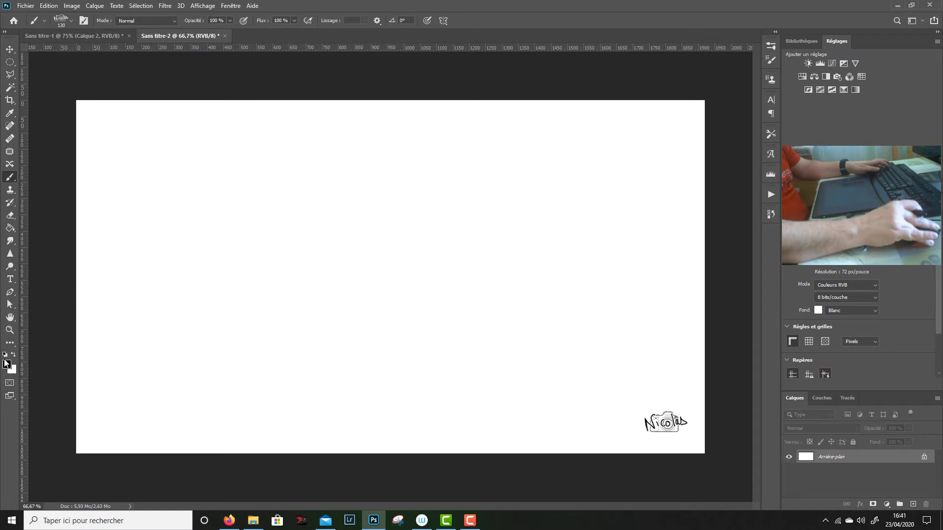
# - Set the foreground colour to red ff0000 and stamp the signature just left of the black one
pyautogui.click(7, 364)
pyautogui.write('ff0000')
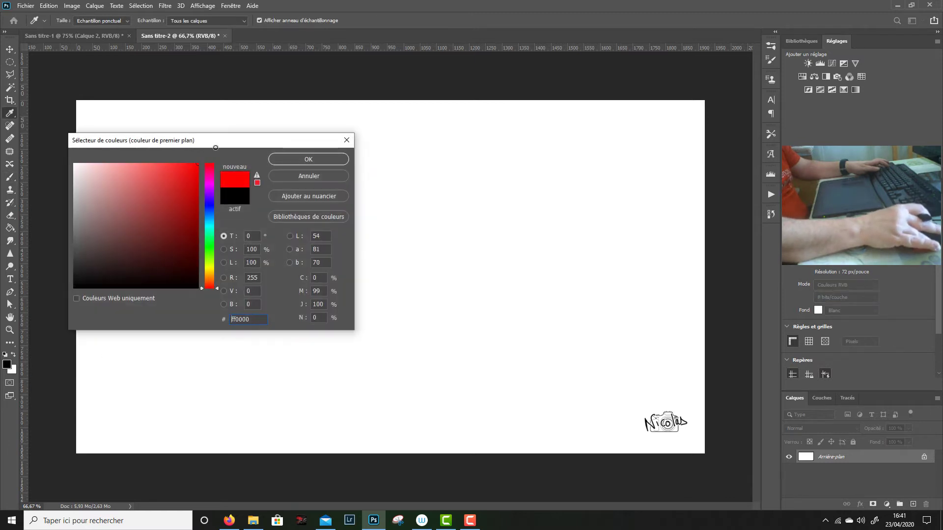
pyautogui.click(325, 158)
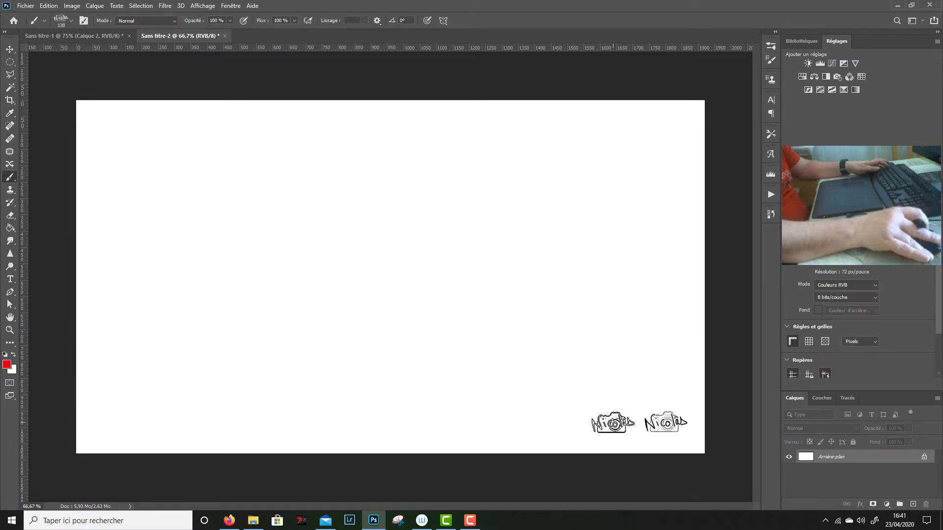
pyautogui.click(613, 423)
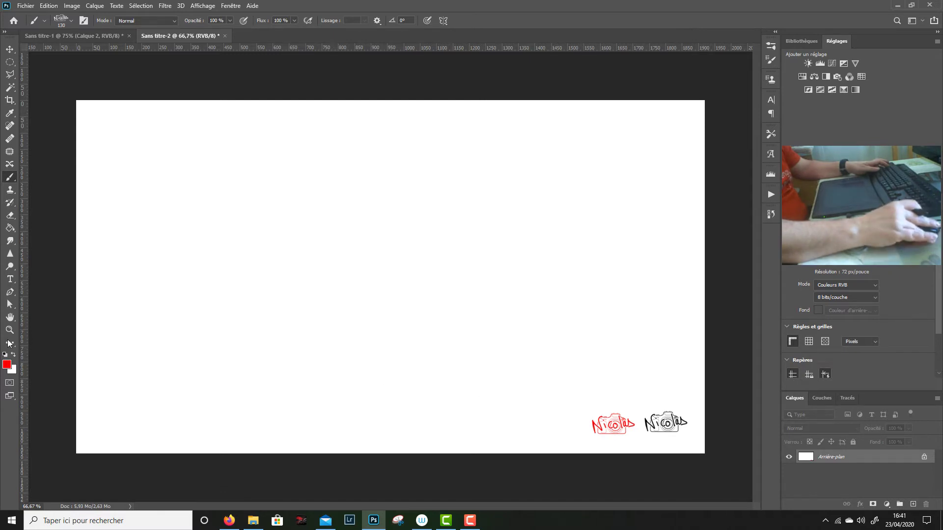
# - Change the foreground colour to violet-blue 3c00ff and stamp the signature above the red and black ones
pyautogui.click(7, 365)
pyautogui.click(211, 200)
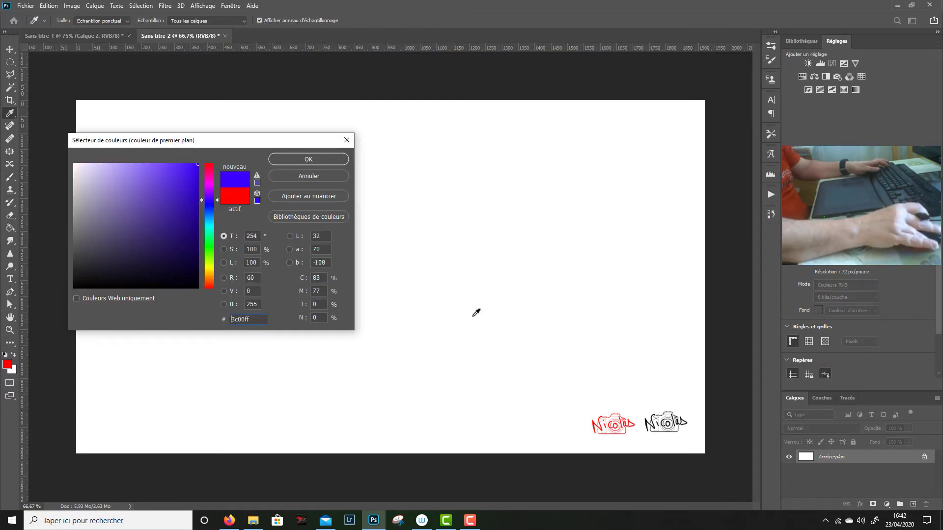
pyautogui.click(289, 160)
pyautogui.click(639, 392)
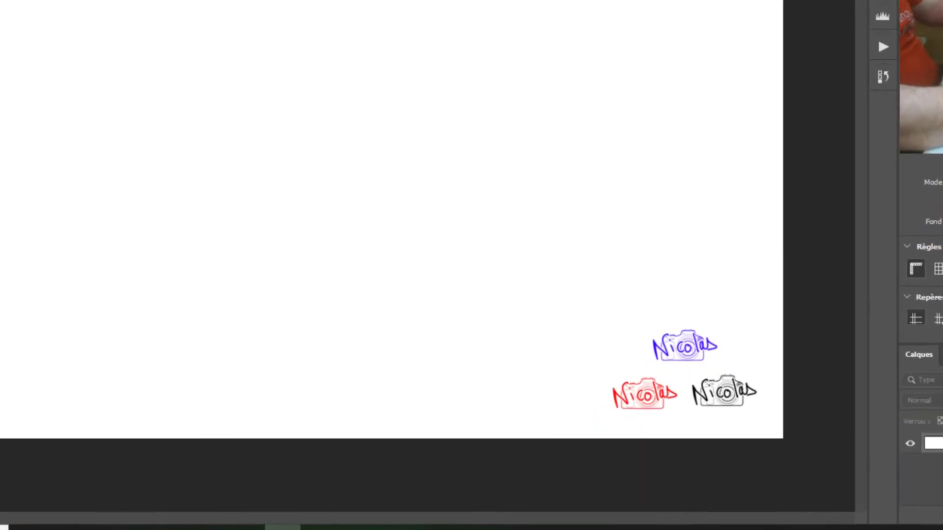
# - Stamp small blue signatures at the canvas's bottom centre, bottom left and top centre, plus a large 1246 px one in the middle
pyautogui.click(257, 400)
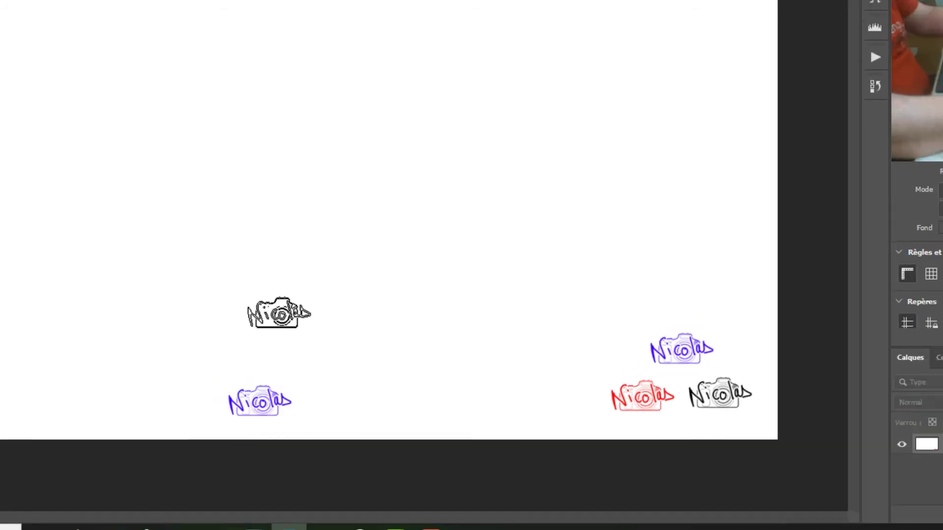
pyautogui.click(109, 429)
pyautogui.click(354, 143)
pyautogui.moveTo(345, 278); pyautogui.dragTo(528, 261)
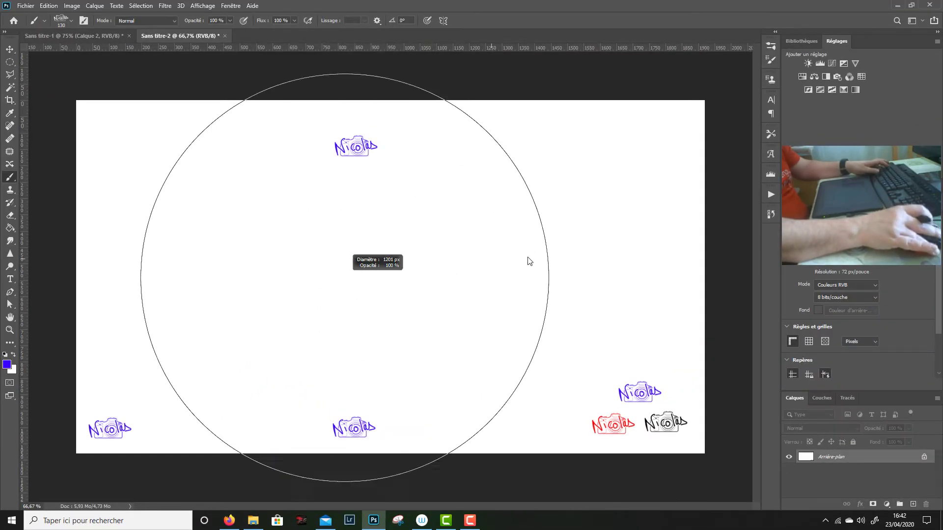
pyautogui.click(415, 259)
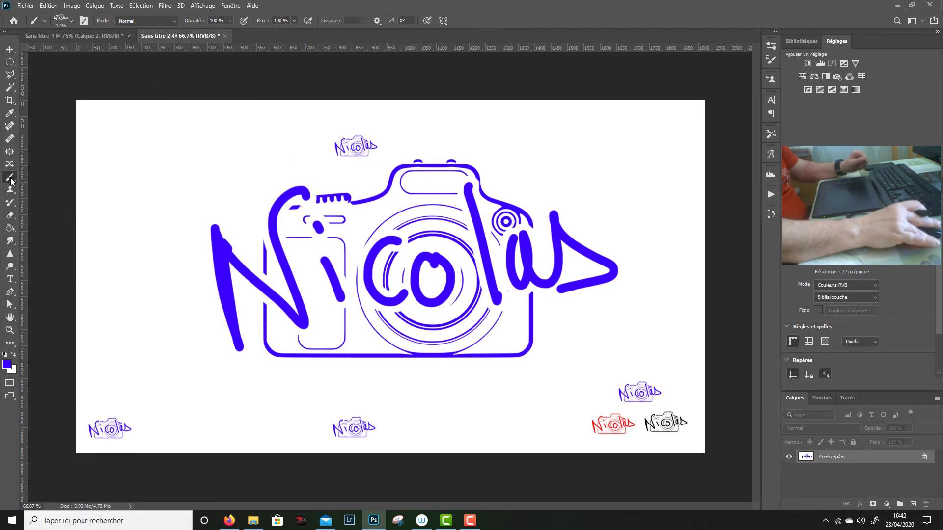
# - Switch the Brush tool from the signature preset to a hard round brush
pyautogui.click(71, 20)
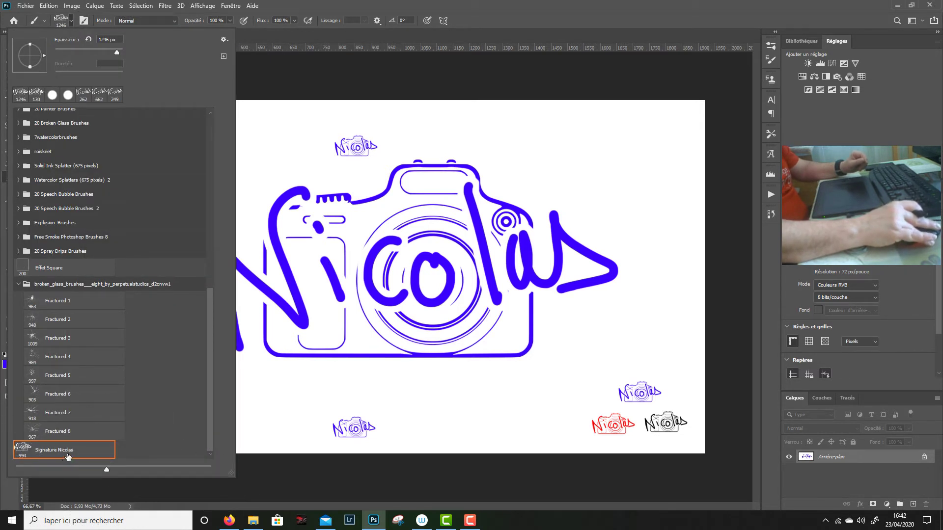
pyautogui.scroll(10, 71, 454)
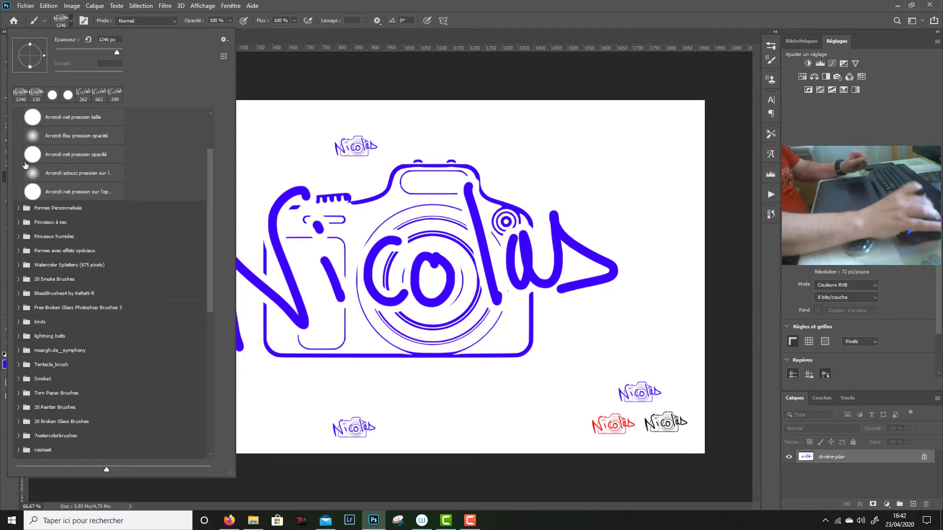
pyautogui.scroll(2, 26, 165)
pyautogui.click(55, 96)
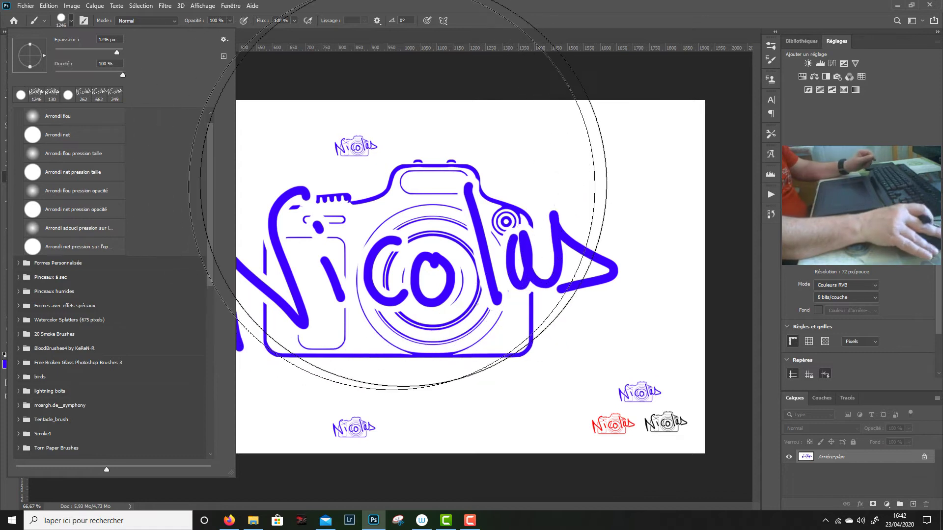
pyautogui.press('Escape')
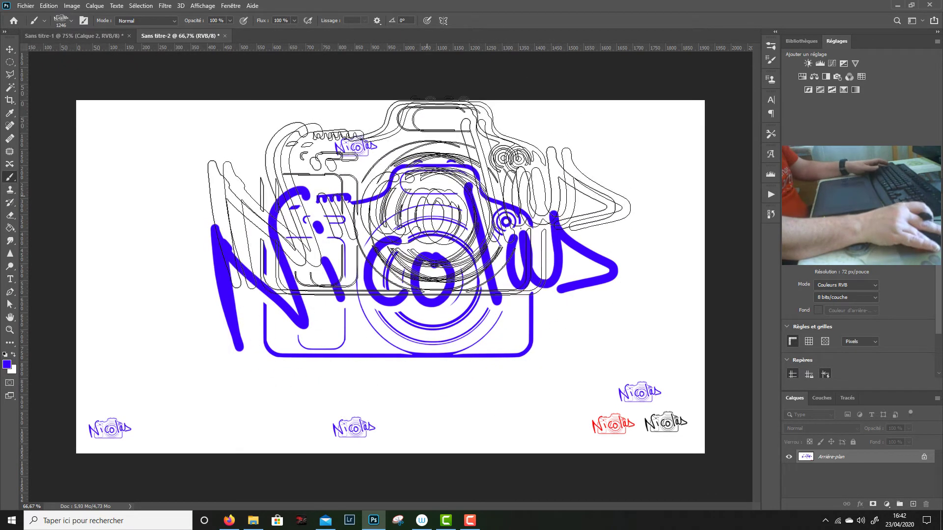
pyautogui.click(73, 20)
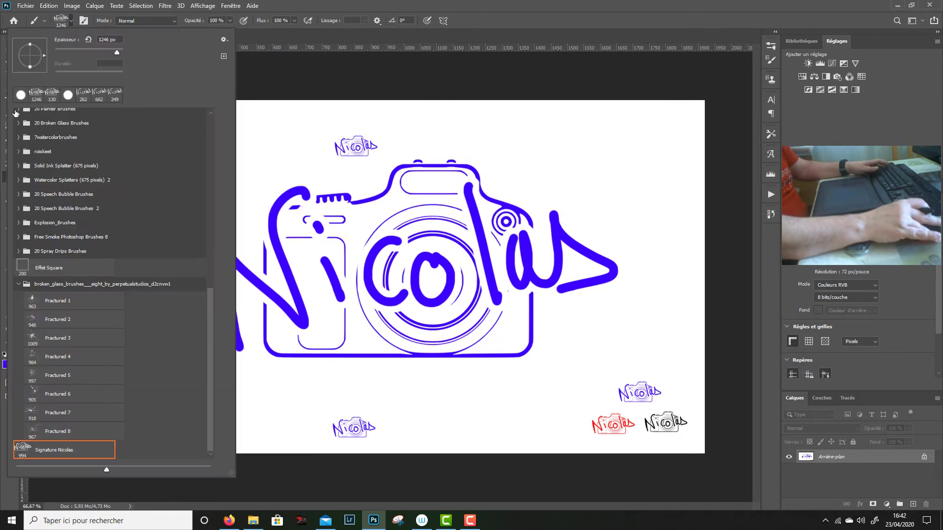
pyautogui.click(286, 5)
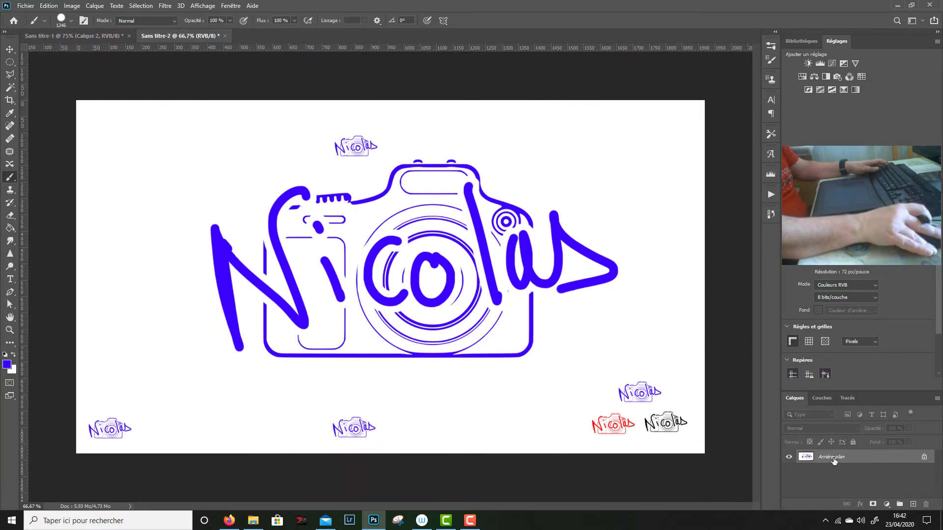
# - Erase all the stamped signatures so the canvas is blank white again
pyautogui.press('e')
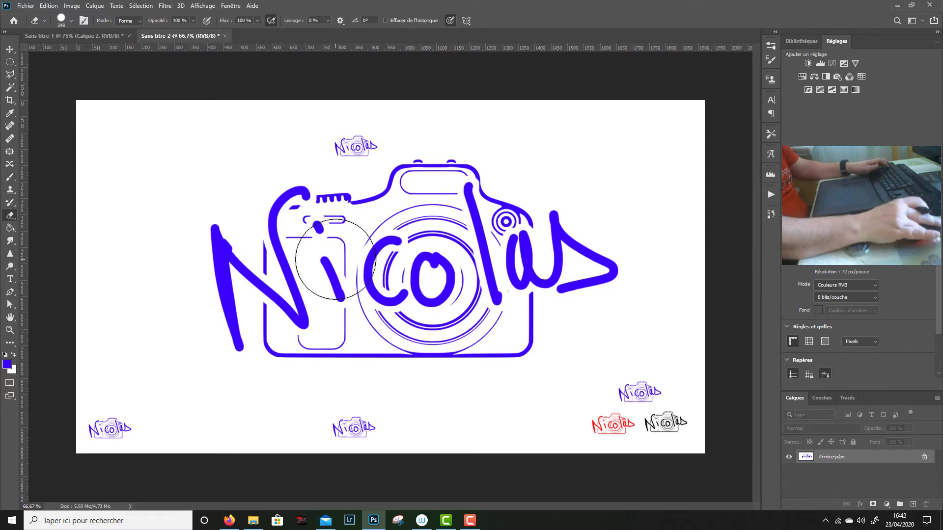
pyautogui.click(323, 143)
pyautogui.moveTo(288, 221)
pyautogui.mouseDown()
pyautogui.moveTo(198, 248)
pyautogui.moveTo(165, 402)
pyautogui.moveTo(134, 431)
pyautogui.moveTo(664, 426)
pyautogui.moveTo(520, 428)
pyautogui.moveTo(233, 351)
pyautogui.moveTo(583, 341)
pyautogui.moveTo(385, 269)
pyautogui.moveTo(651, 276)
pyautogui.moveTo(490, 272)
pyautogui.moveTo(379, 205)
pyautogui.moveTo(363, 156)
pyautogui.moveTo(577, 245)
pyautogui.moveTo(416, 218)
pyautogui.moveTo(169, 198)
pyautogui.mouseUp()
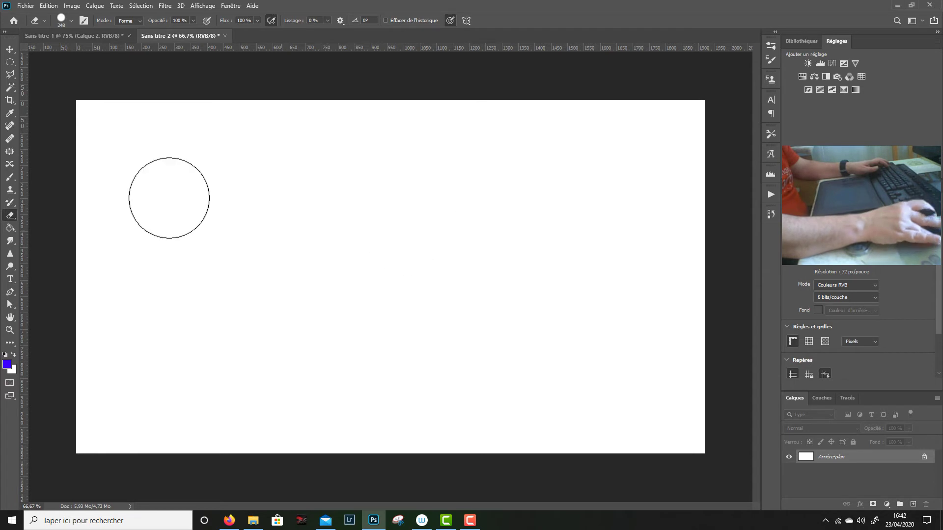
# - Set the foreground colour to light green 7eea90 and paint a broad area across the canvas with the round brush at 553 px
pyautogui.click(13, 180)
pyautogui.click(6, 365)
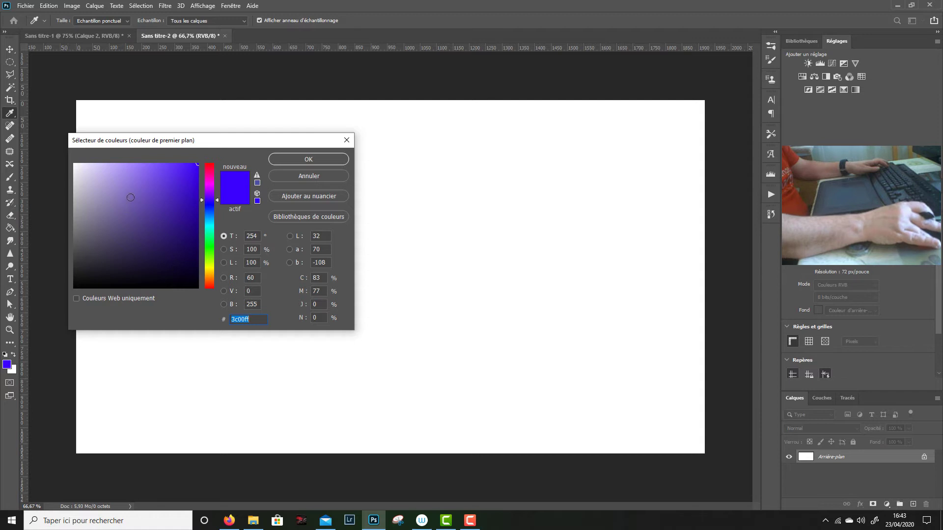
pyautogui.click(130, 197)
pyautogui.click(212, 245)
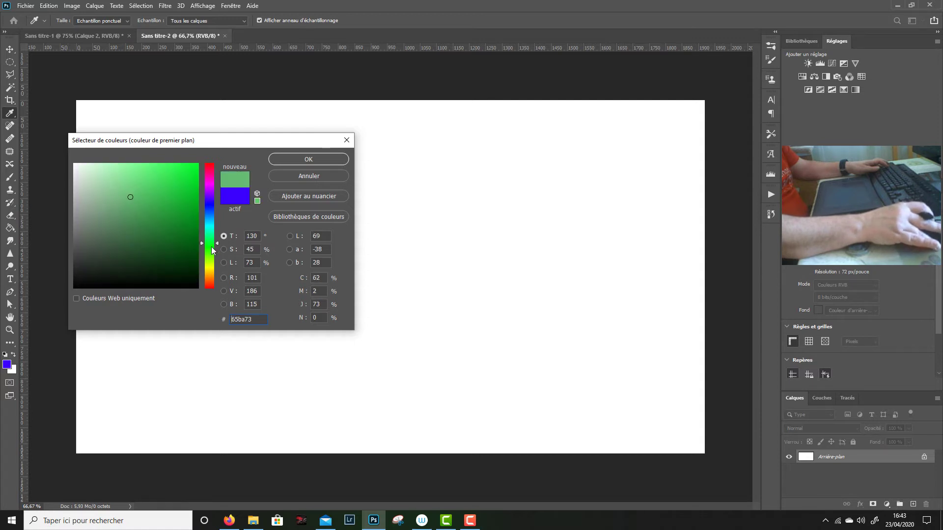
pyautogui.click(337, 162)
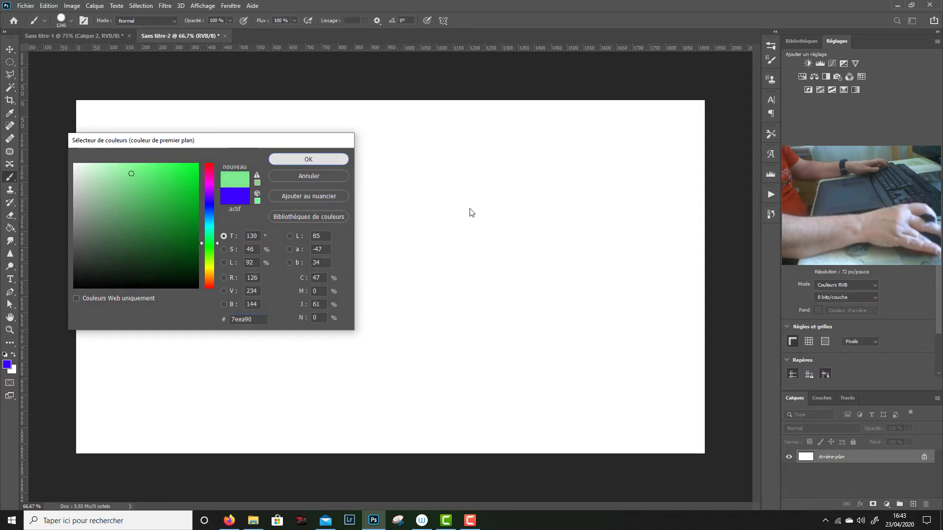
pyautogui.moveTo(464, 241); pyautogui.dragTo(350, 244)
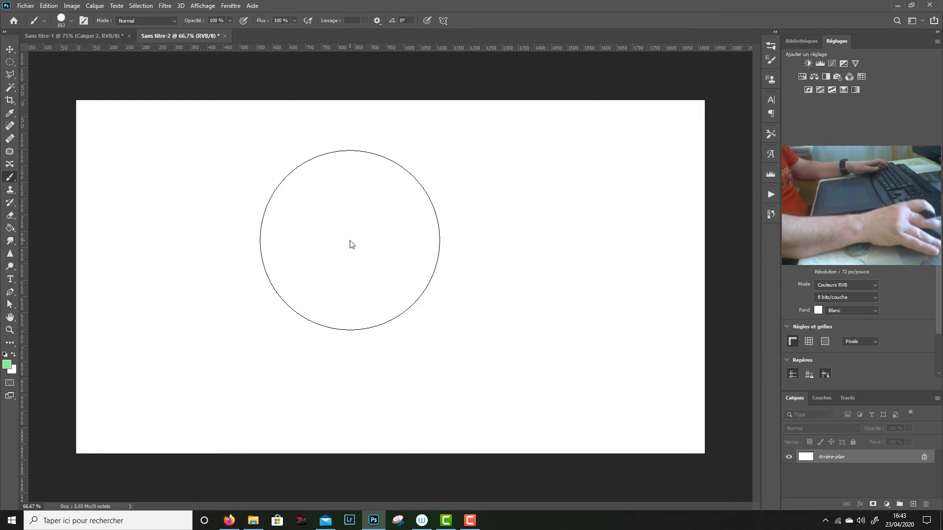
pyautogui.moveTo(166, 257)
pyautogui.mouseDown()
pyautogui.moveTo(274, 217)
pyautogui.moveTo(324, 249)
pyautogui.moveTo(483, 192)
pyautogui.moveTo(488, 248)
pyautogui.mouseUp()
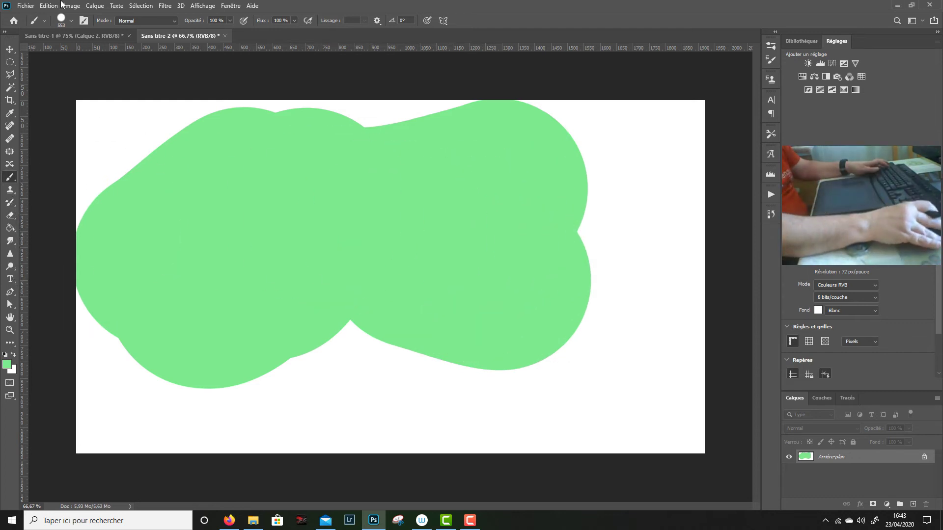
# - Select the saved signature brush preset, reduce it to 283 px and stamp it in green near the canvas's bottom-right corner
pyautogui.click(72, 22)
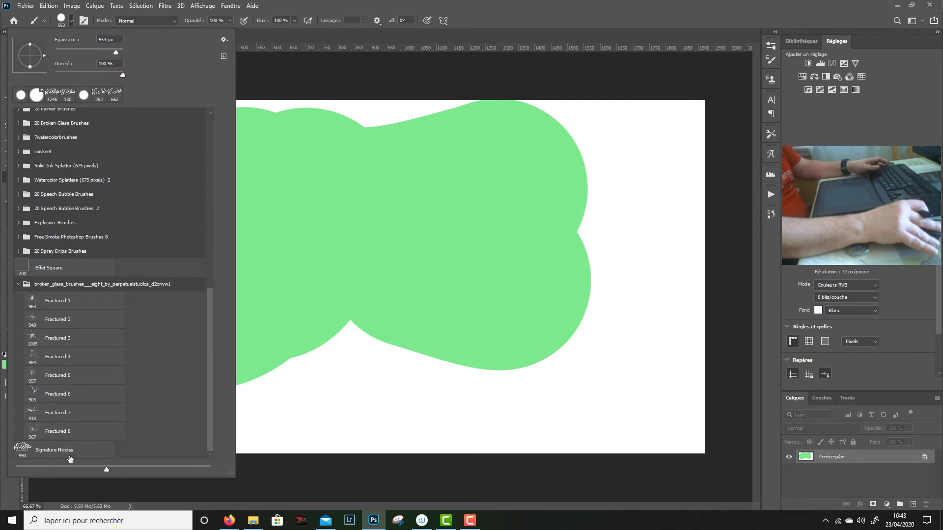
pyautogui.click(70, 23)
pyautogui.click(70, 23)
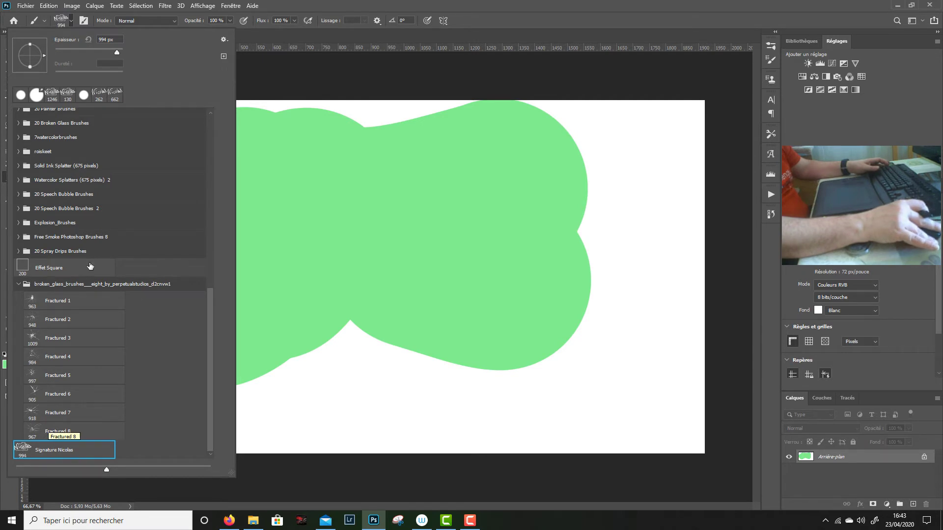
pyautogui.moveTo(537, 262); pyautogui.dragTo(453, 284)
pyautogui.moveTo(623, 386); pyautogui.dragTo(587, 391)
pyautogui.click(643, 414)
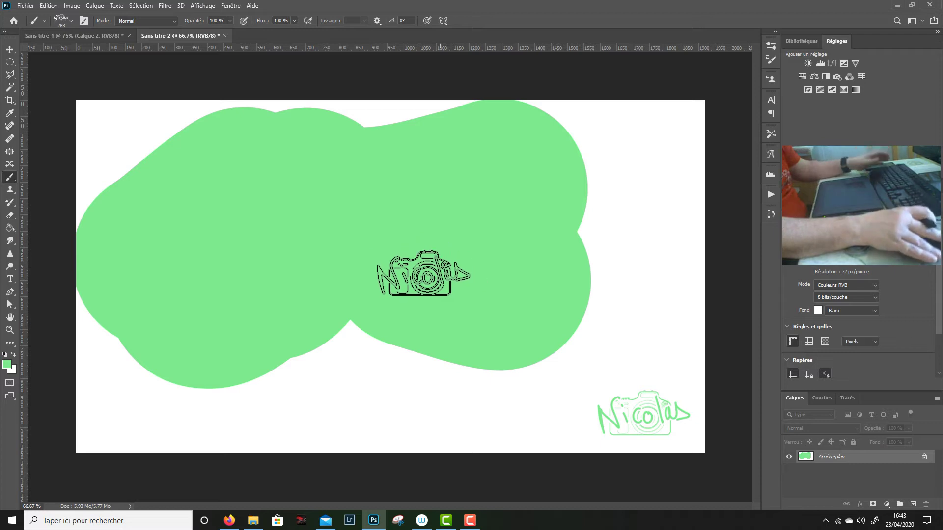
# - Open the photo _MG_7677.jpg from the Signature avec cadre folder in Bases pour Tutos
pyautogui.hotkey('ctrl', 'o')
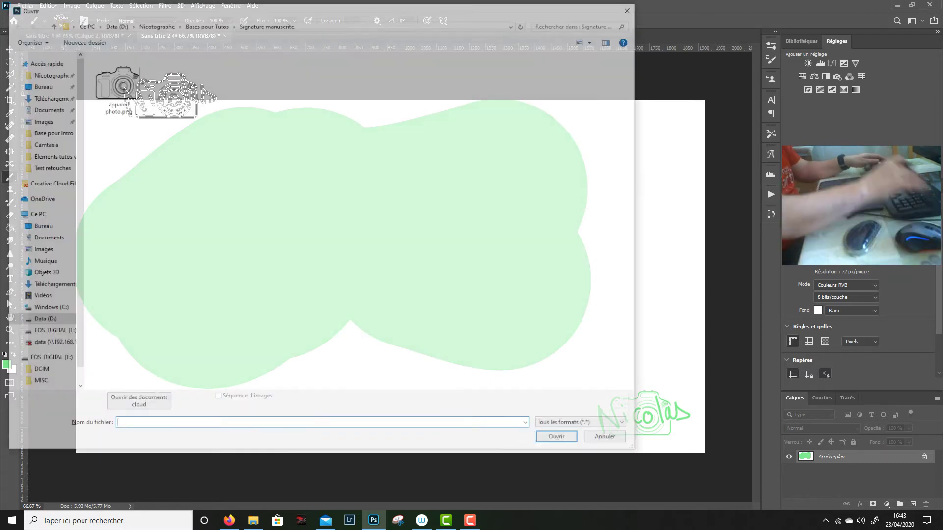
pyautogui.click(216, 24)
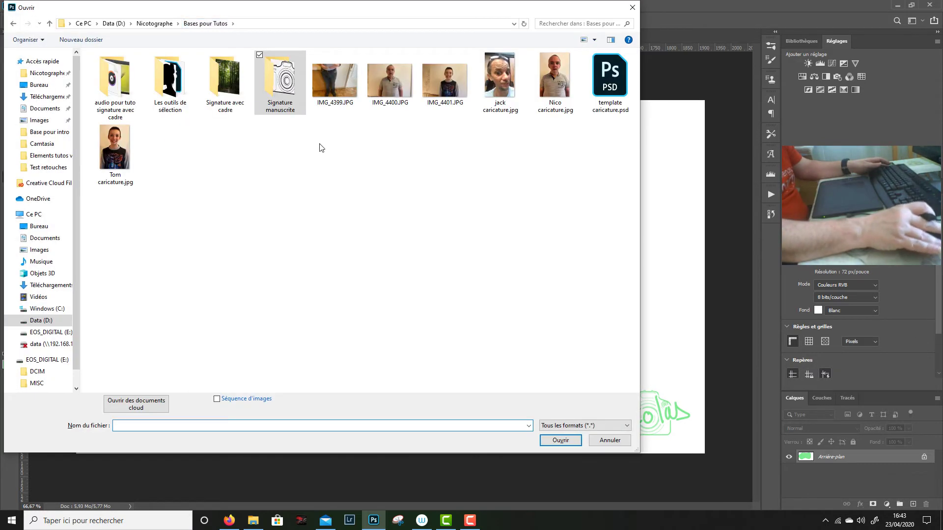
pyautogui.doubleClick(225, 79)
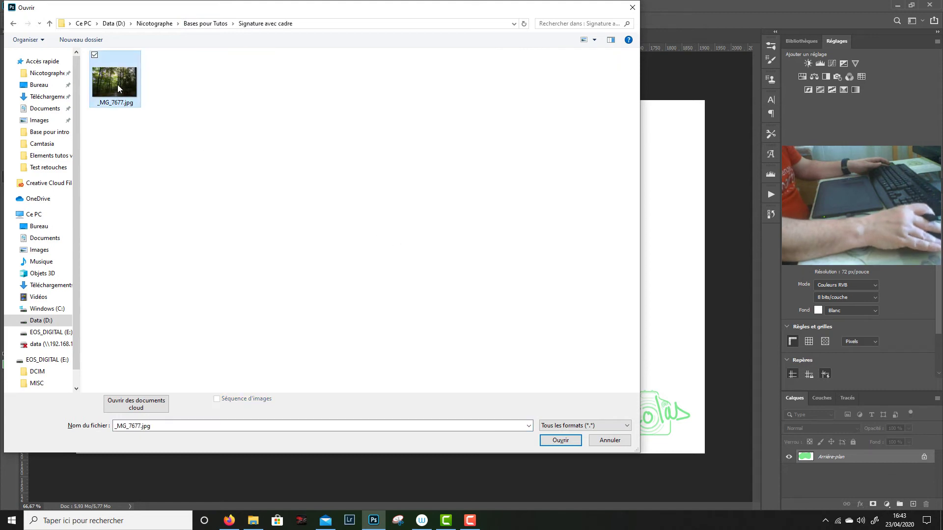
pyautogui.click(576, 439)
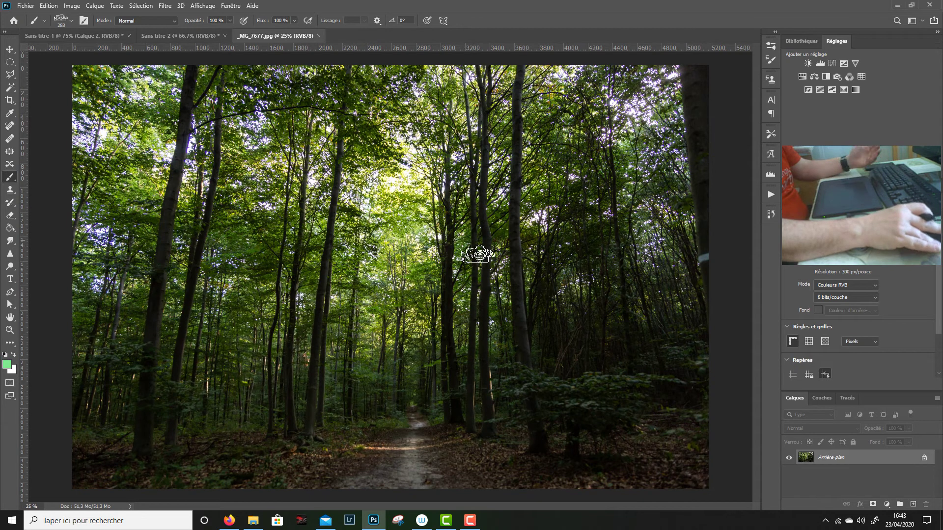
# - Reset the colours to default and swap them so the foreground is white
pyautogui.click(6, 366)
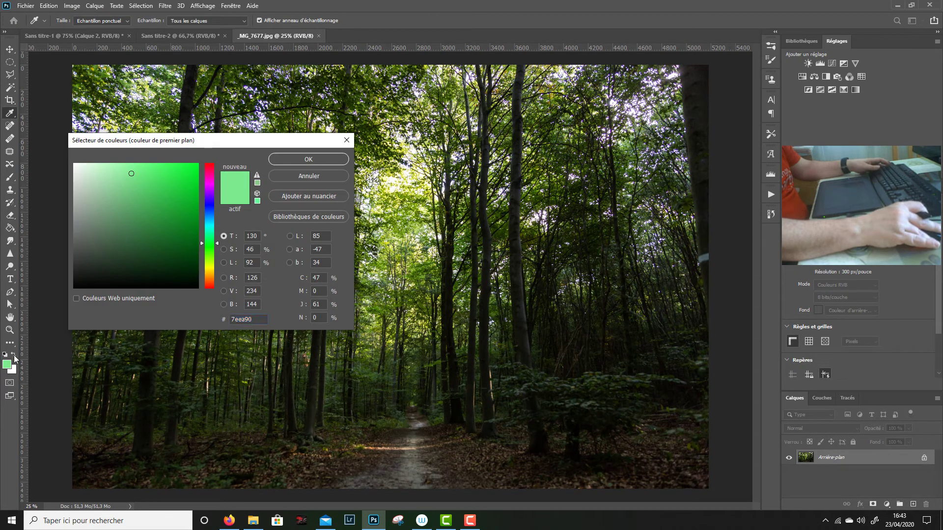
pyautogui.press('d')
pyautogui.press('x')
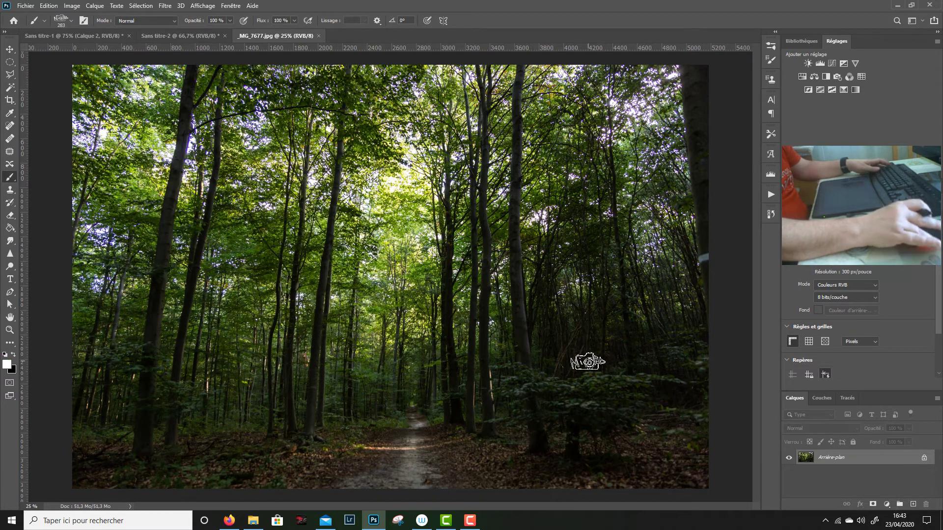
# - Enlarge the signature brush to 875 px and stamp it in white on the photo's bottom-right corner
pyautogui.moveTo(585, 440)
pyautogui.mouseDown()
pyautogui.moveTo(620, 436)
pyautogui.moveTo(641, 447)
pyautogui.mouseUp()
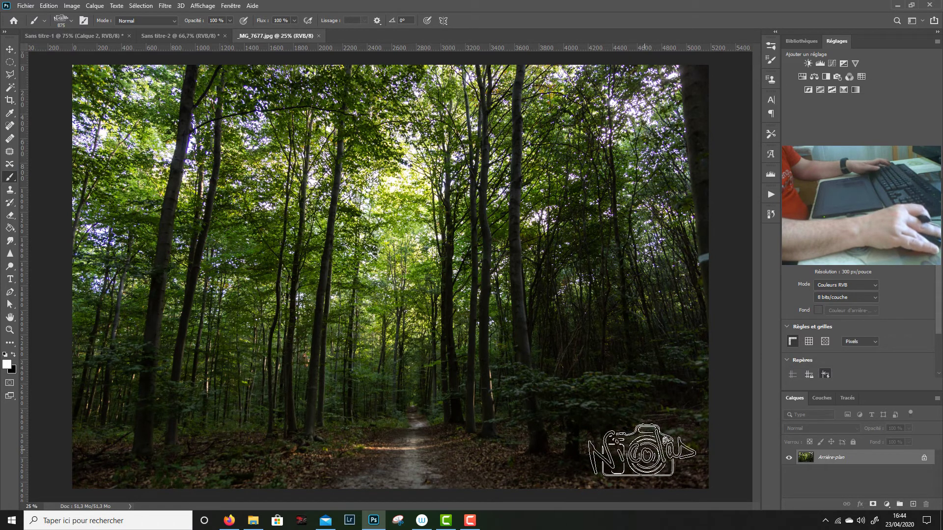
pyautogui.click(641, 450)
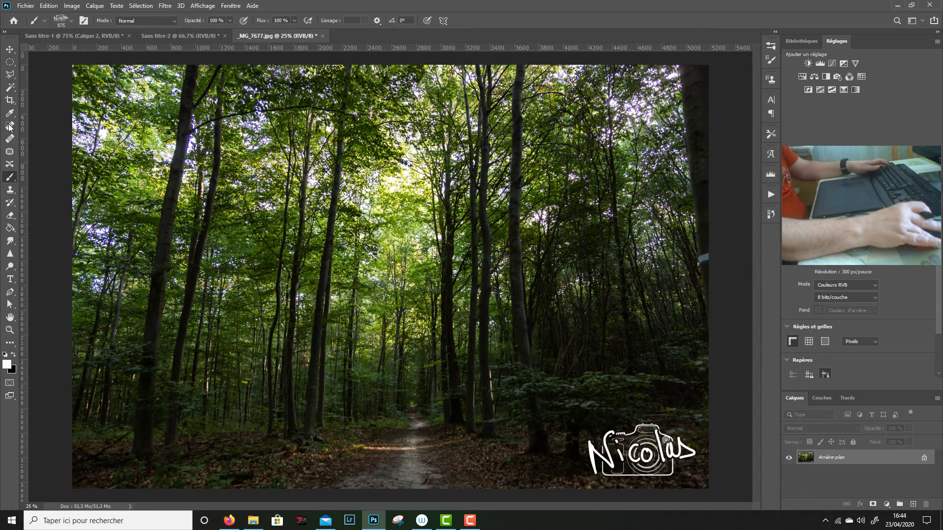
# - Switch to the round brush at 131 px and paint two white test strokes above the signature
pyautogui.click(44, 20)
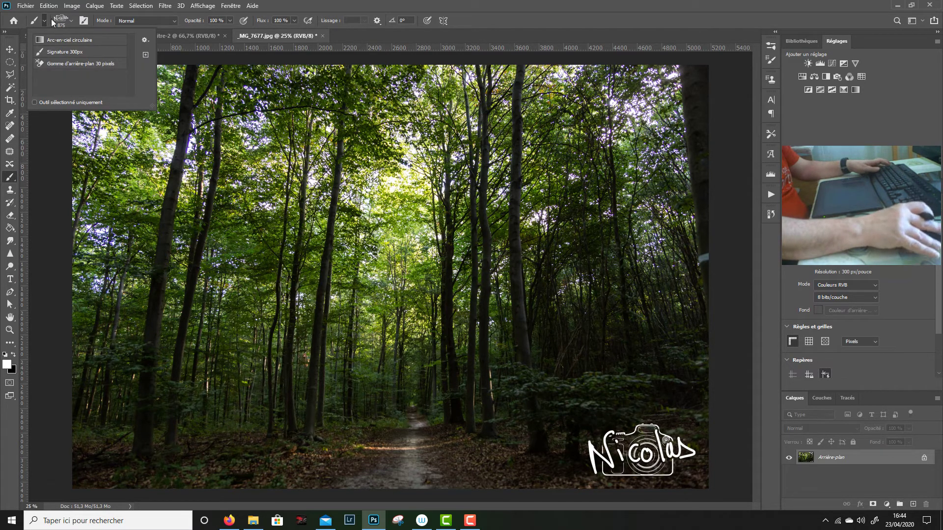
pyautogui.click(72, 21)
pyautogui.click(52, 95)
pyautogui.click(459, 185)
pyautogui.moveTo(554, 410); pyautogui.dragTo(707, 363)
pyautogui.moveTo(607, 335); pyautogui.dragTo(643, 385)
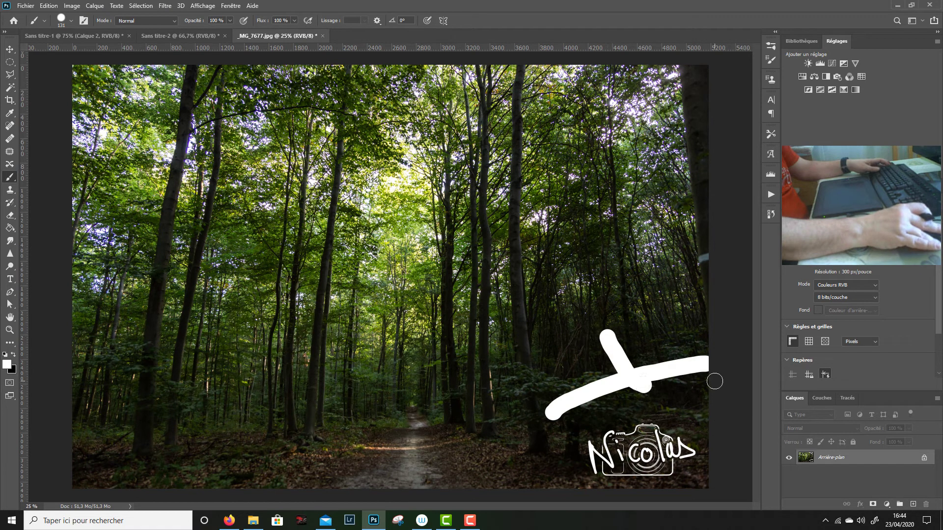
# - Undo both white strokes and reselect the saved signature brush preset
pyautogui.hotkey('ctrl', 'z')
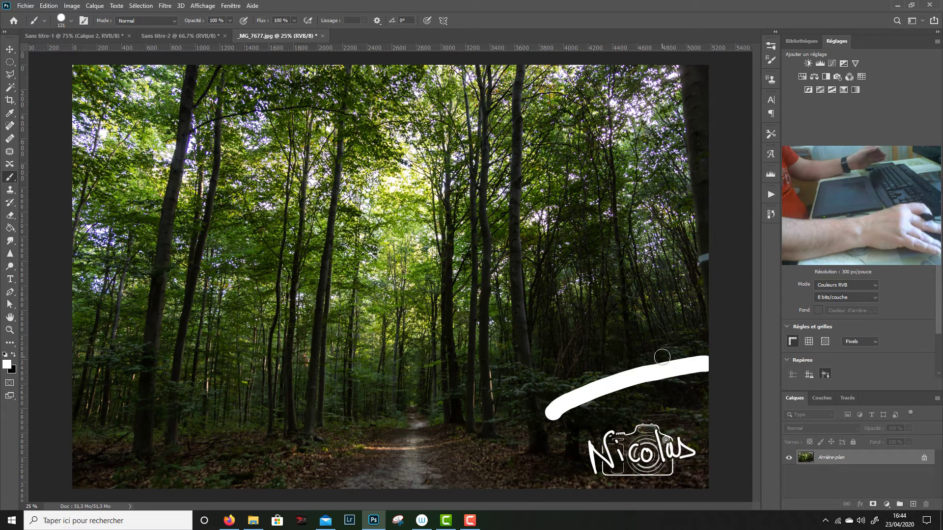
pyautogui.hotkey('ctrl', 'z')
pyautogui.click(69, 20)
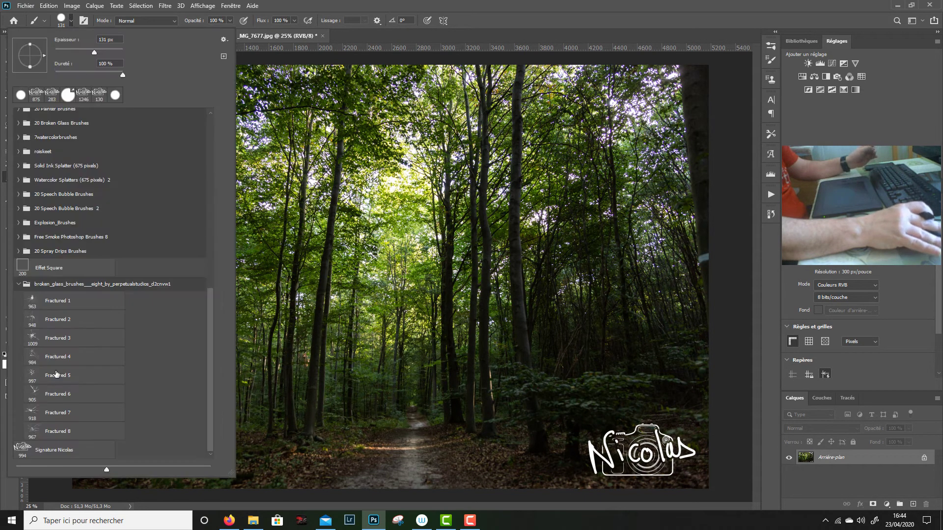
pyautogui.click(54, 450)
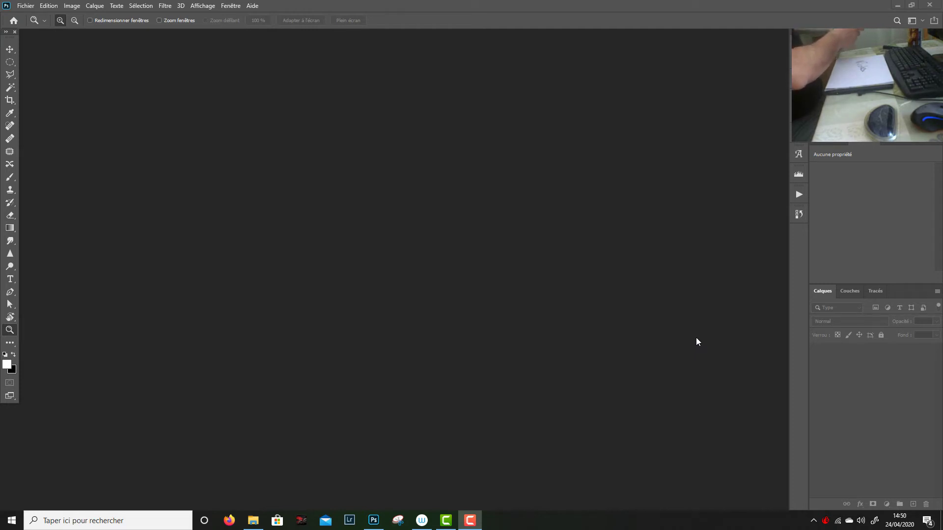
# - Switch to File Explorer, browse the Apple iPhone's Internal Storage to DCIM, 104APPLE, and try to open IMG_4559.JPG
pyautogui.click(253, 520)
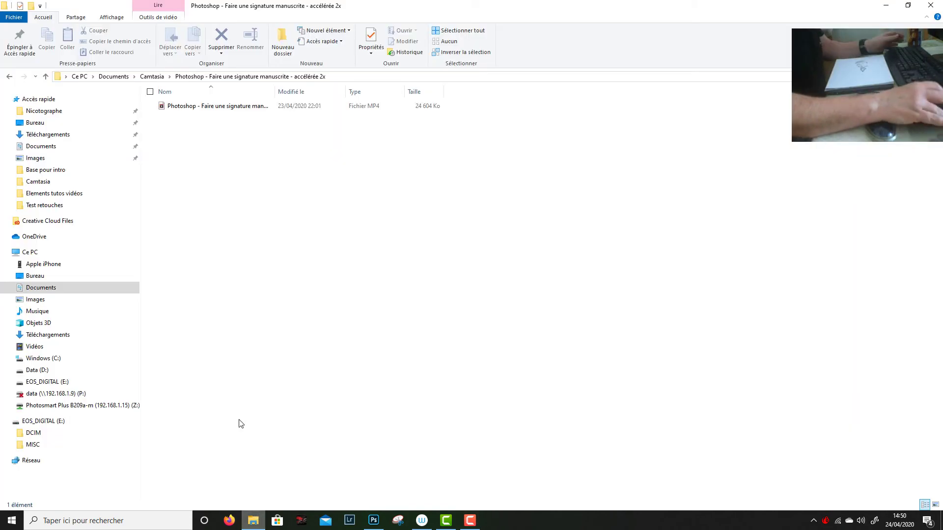
pyautogui.click(54, 264)
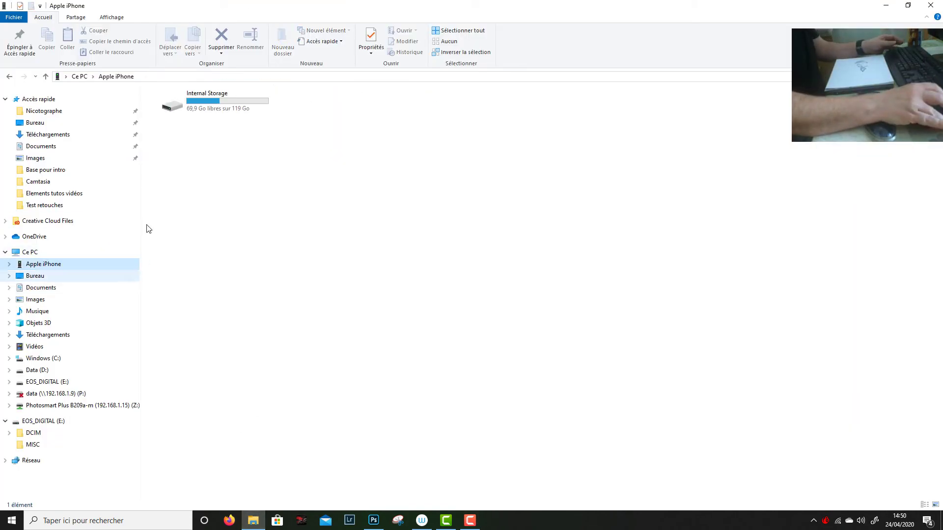
pyautogui.doubleClick(209, 103)
pyautogui.doubleClick(196, 102)
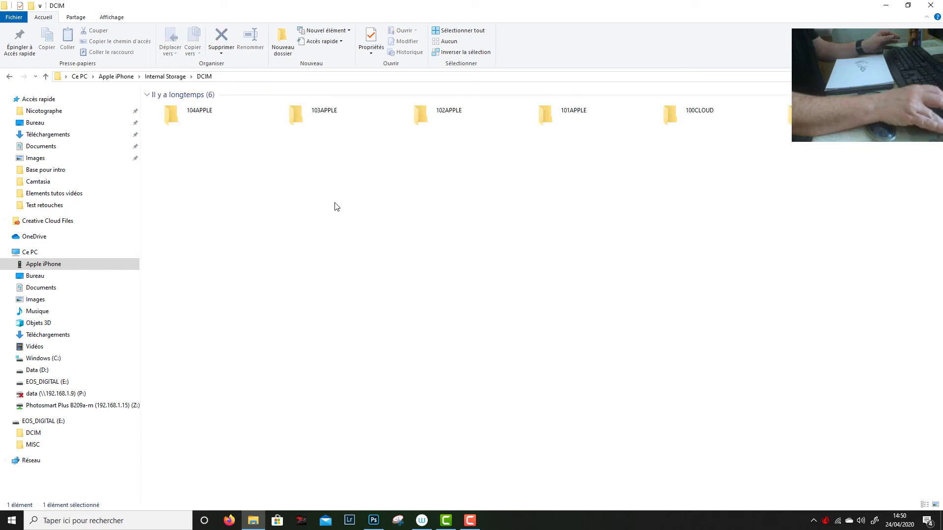
pyautogui.doubleClick(209, 116)
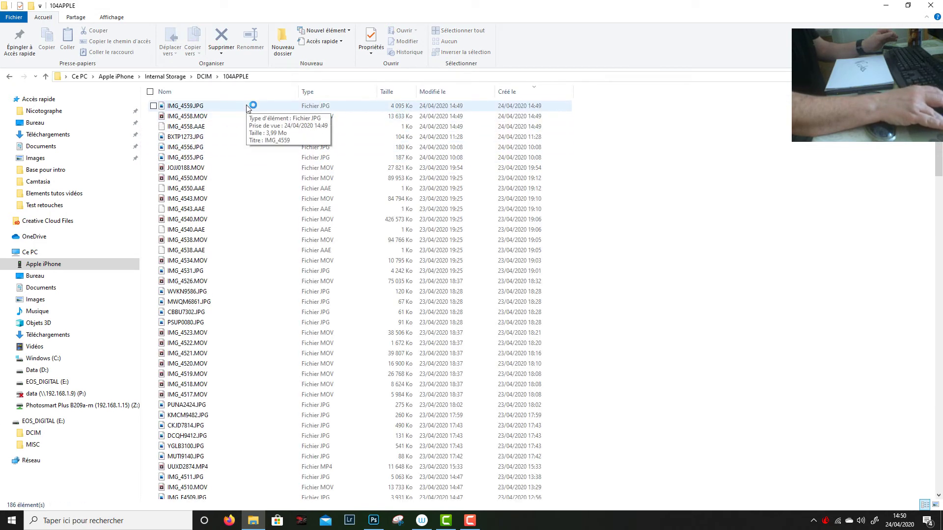
pyautogui.doubleClick(247, 106)
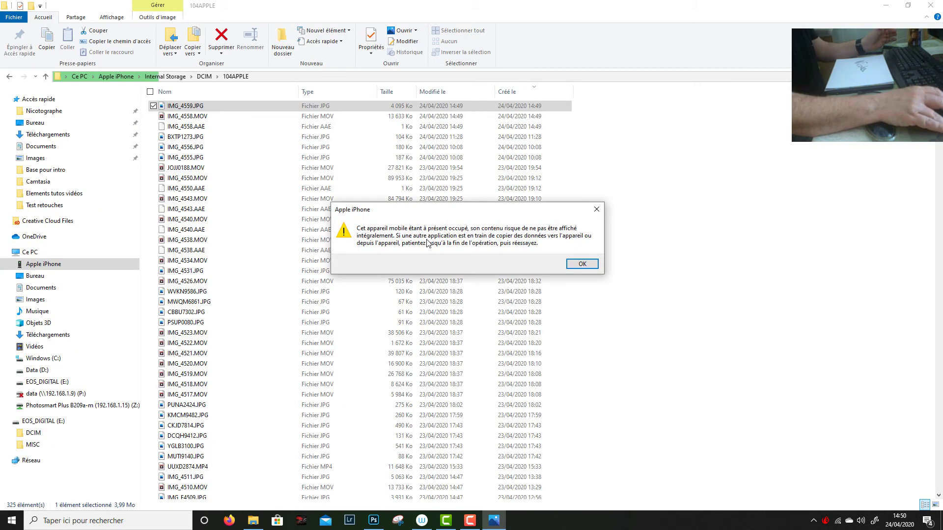
pyautogui.click(582, 266)
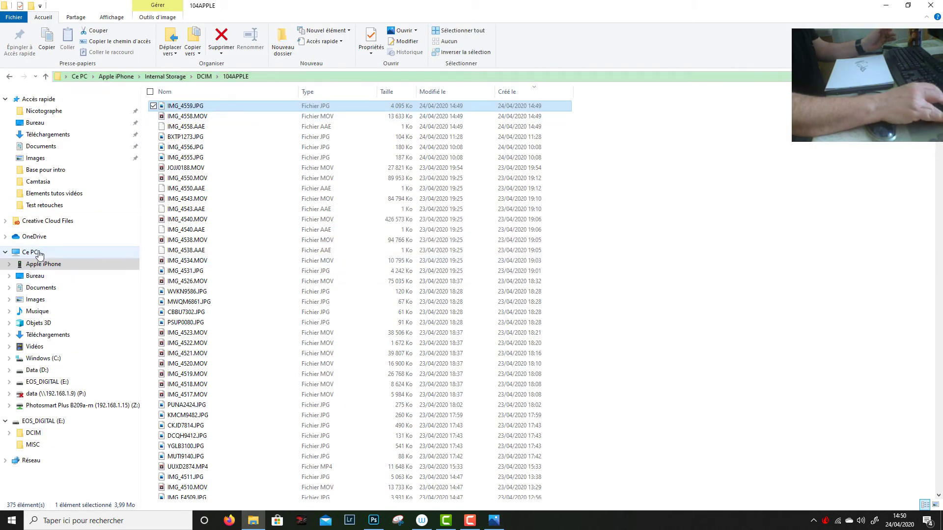
# - Return to the Apple iPhone device and reopen its 104APPLE folder inside Internal Storage, DCIM
pyautogui.click(39, 254)
pyautogui.click(45, 267)
pyautogui.doubleClick(225, 105)
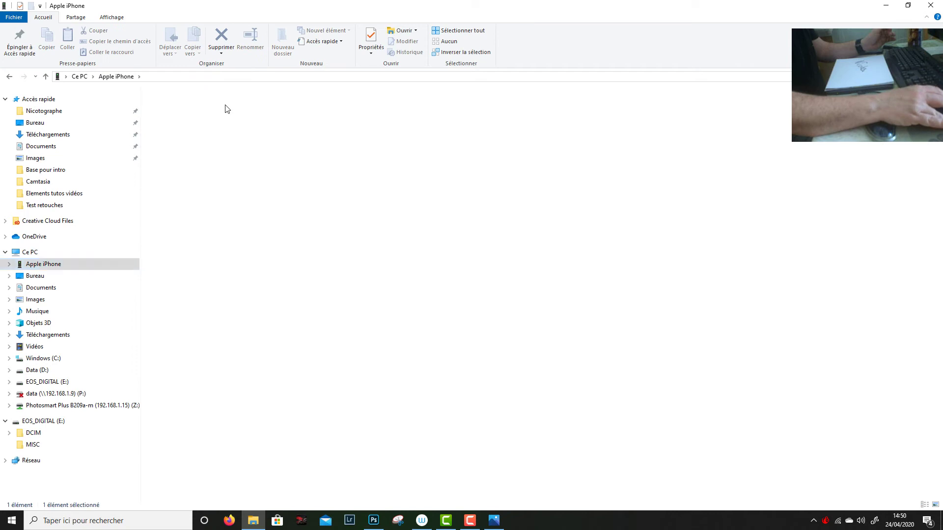
pyautogui.doubleClick(226, 105)
pyautogui.click(229, 112)
pyautogui.doubleClick(228, 113)
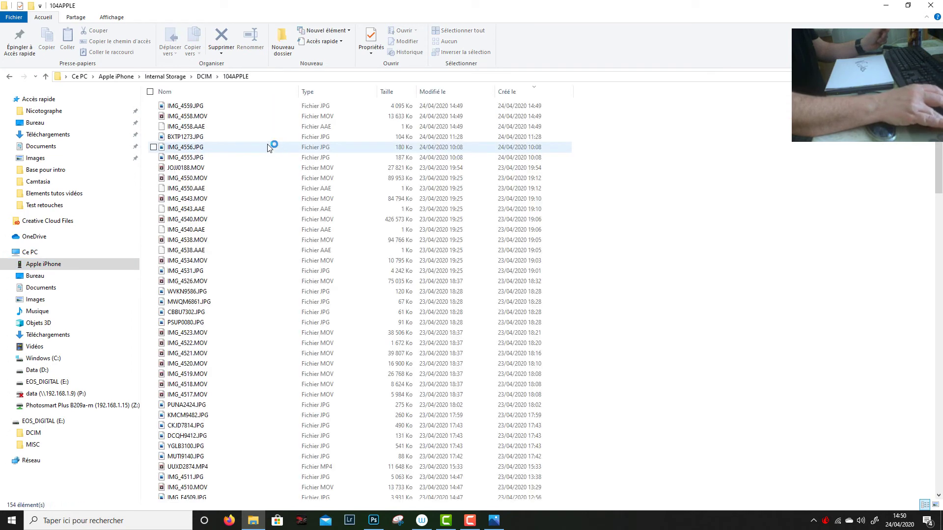
# - View the photo IMG_4559.JPG from the 104APPLE folder, closing it after checking it
pyautogui.rightClick(232, 113)
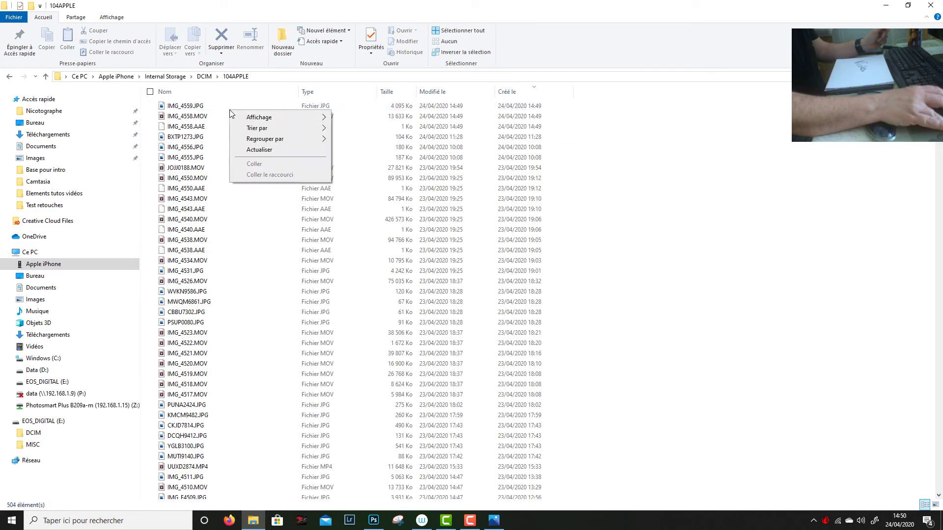
pyautogui.click(182, 105)
pyautogui.rightClick(186, 105)
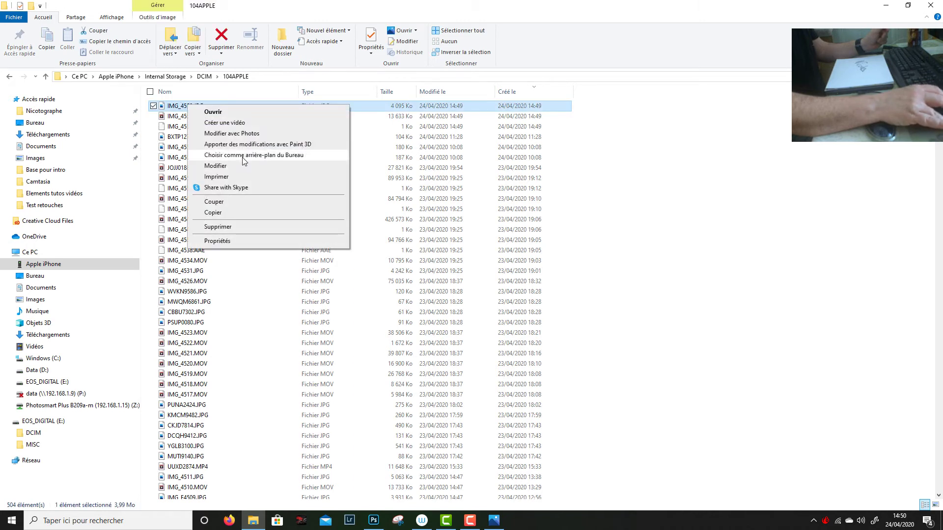
pyautogui.click(233, 113)
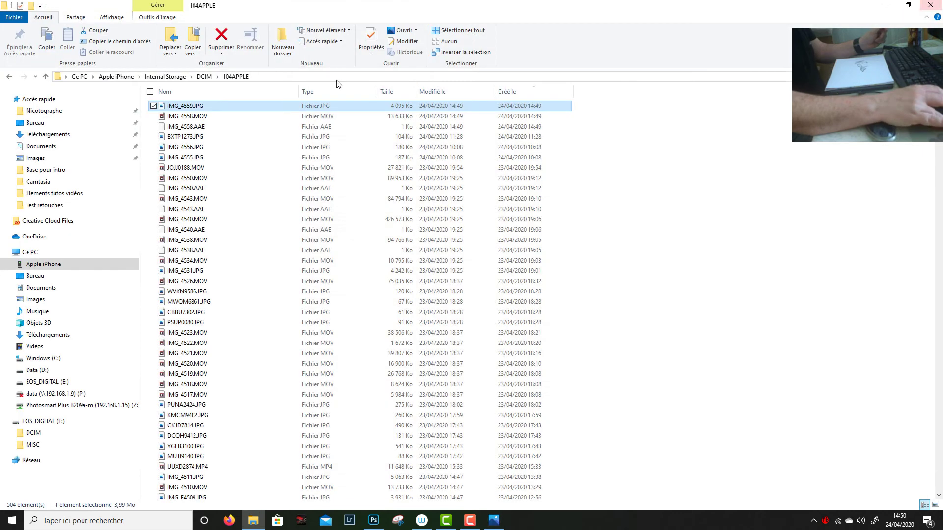
pyautogui.click(931, 8)
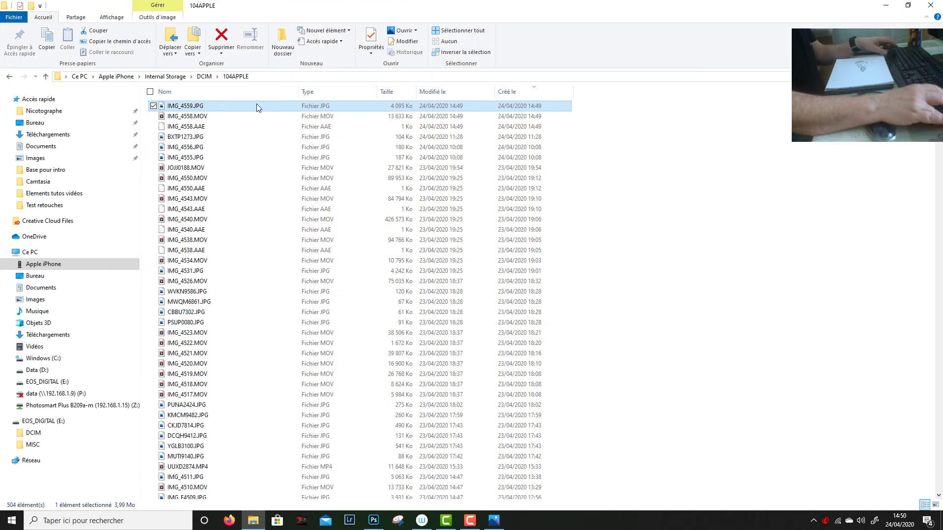
# - Copy IMG_4559.JPG from the phone into the Nicotographe folder on drive D: and refresh the file list
pyautogui.click(44, 111)
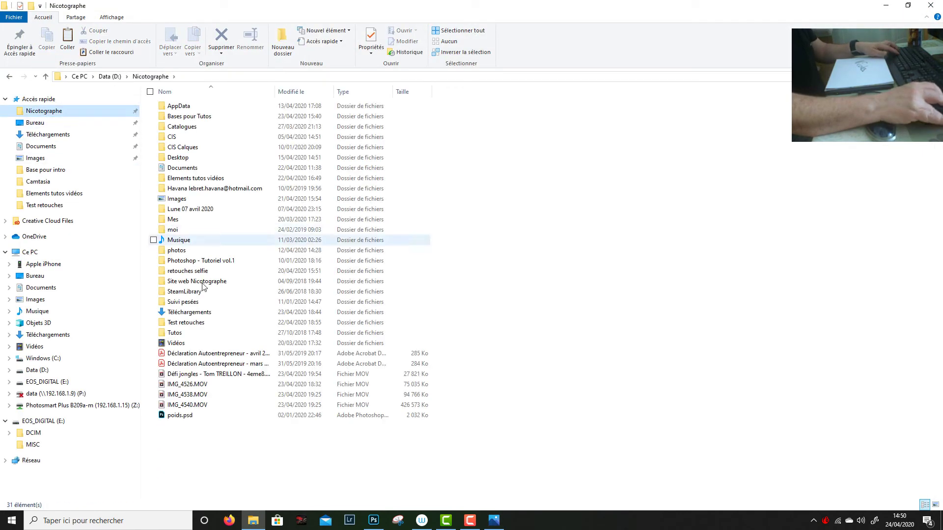
pyautogui.hotkey('ctrl', 'v')
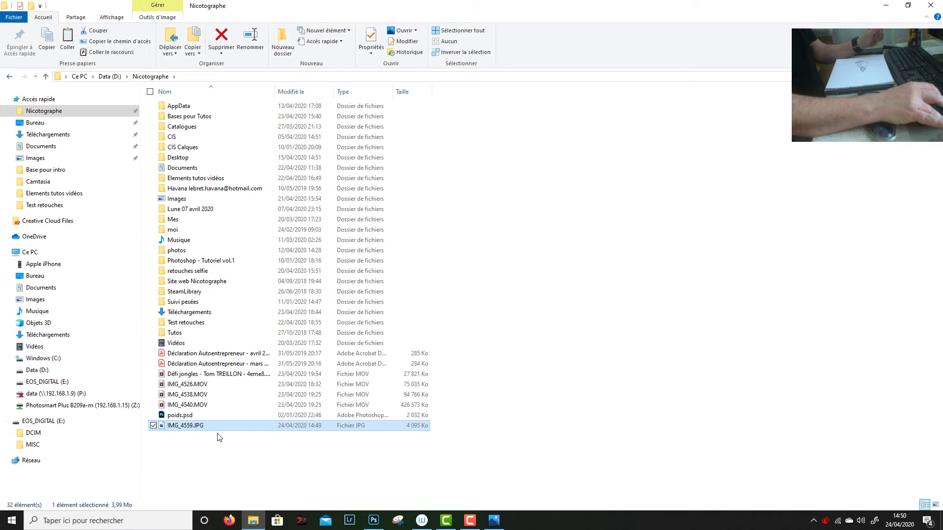
pyautogui.rightClick(203, 428)
pyautogui.click(188, 457)
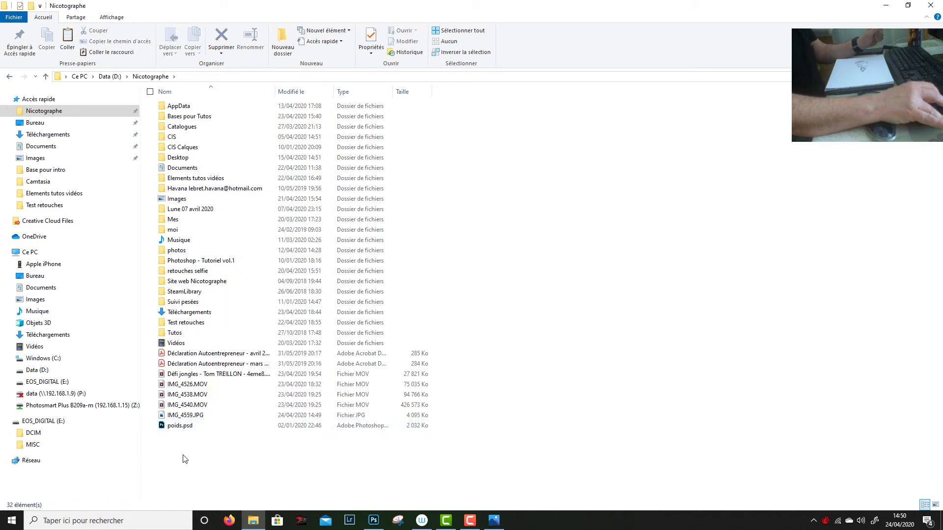
# - Open IMG_4559.JPG from the Nicotographe folder with Adobe Photoshop 2020, keeping its embedded Display P3 profile
pyautogui.rightClick(203, 416)
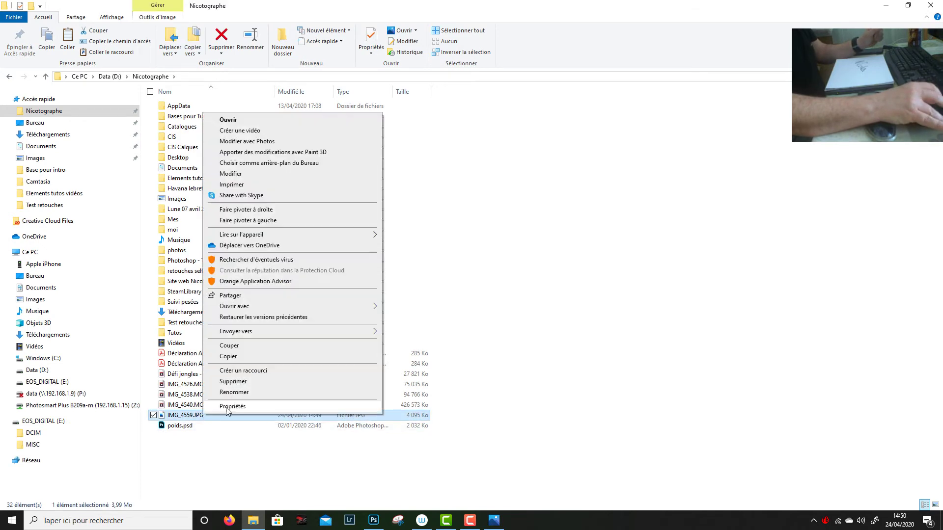
pyautogui.moveTo(266, 307)
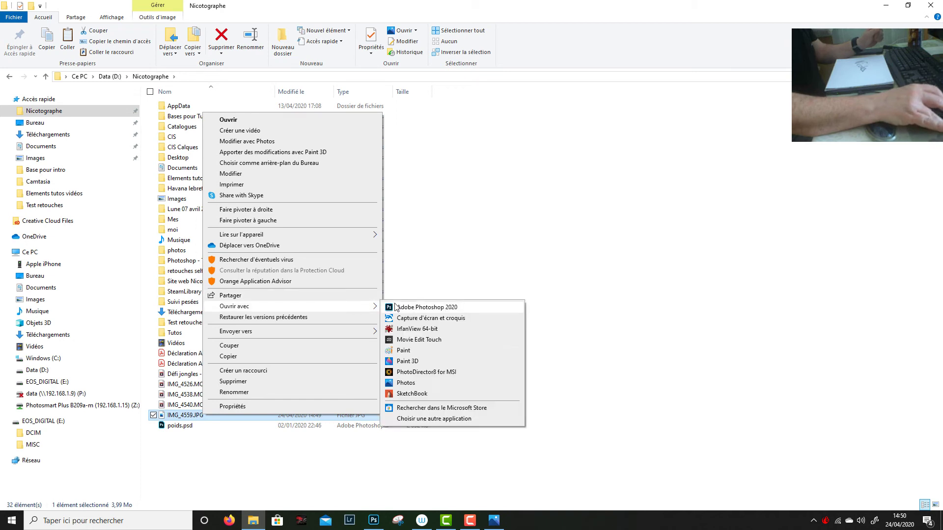
pyautogui.click(431, 309)
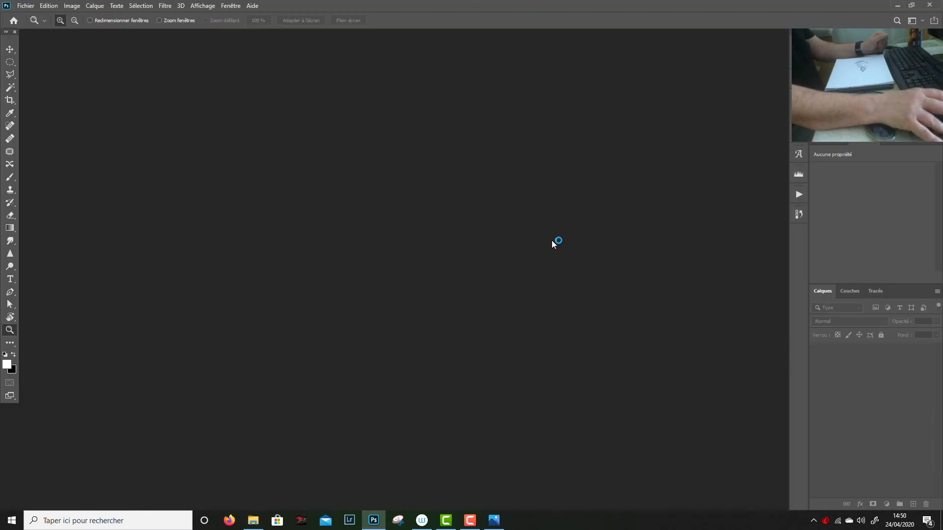
pyautogui.click(496, 186)
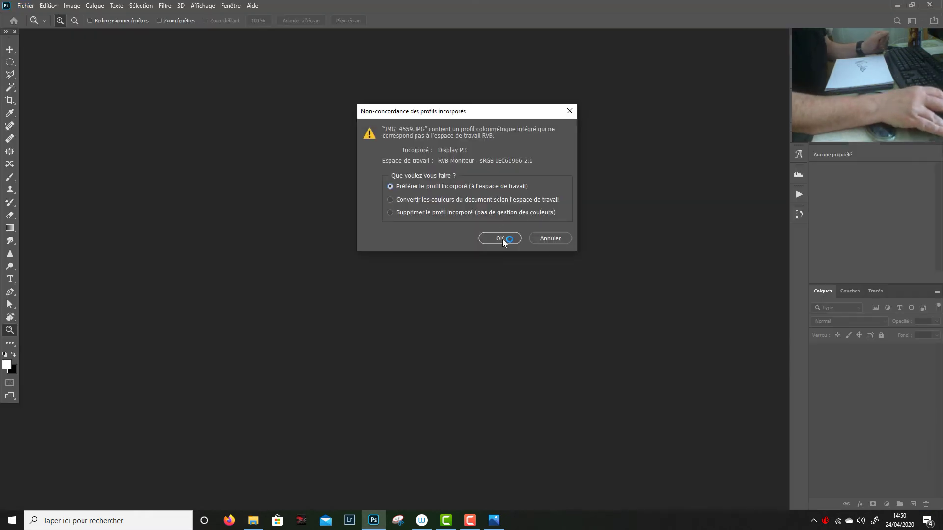
pyautogui.click(502, 240)
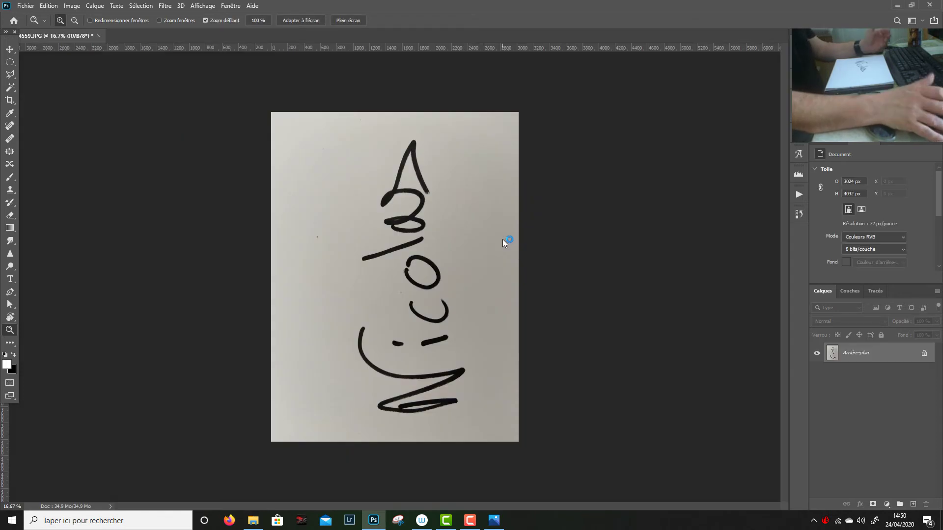
# - Rotate the signature image 90° clockwise and convert its locked background into a regular layer
pyautogui.click(70, 6)
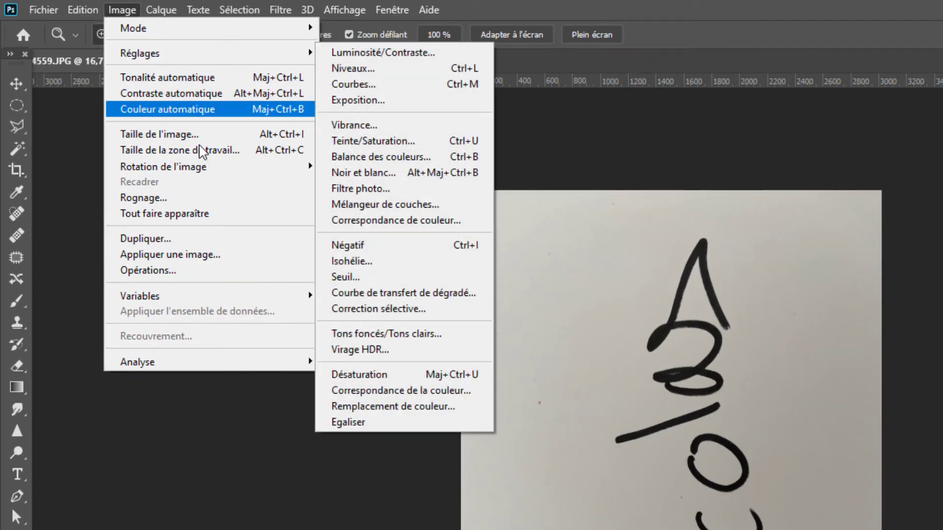
pyautogui.moveTo(206, 167)
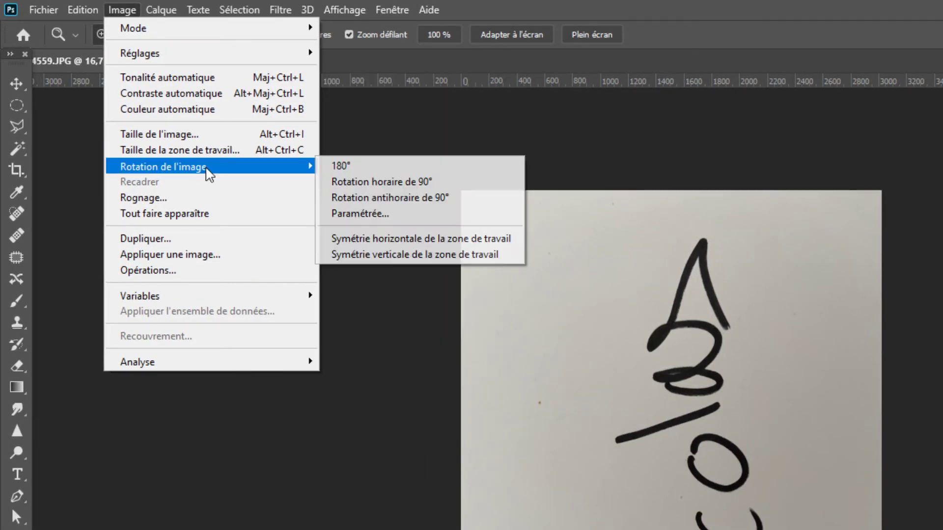
pyautogui.click(432, 181)
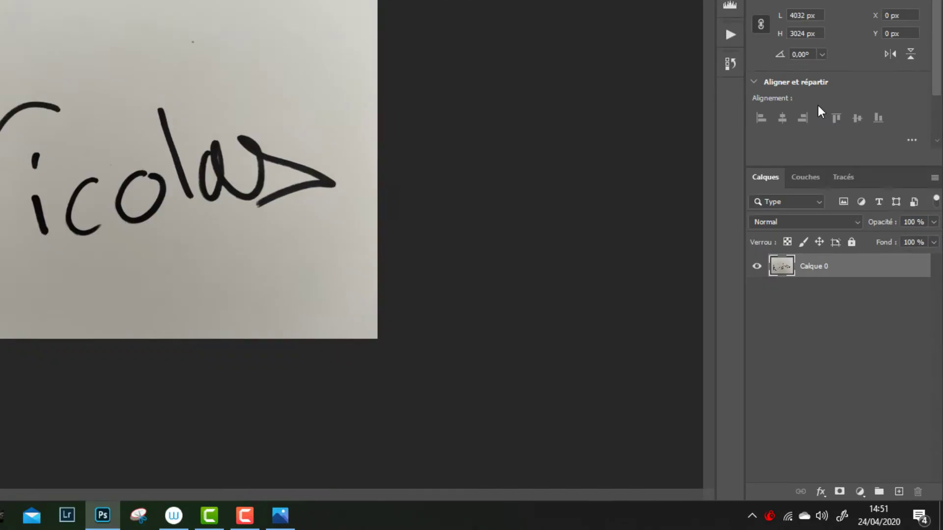
# - Add a Levels (Niveaux) adjustment layer with the white input at 141 and the midtones at 0,83
pyautogui.click(886, 503)
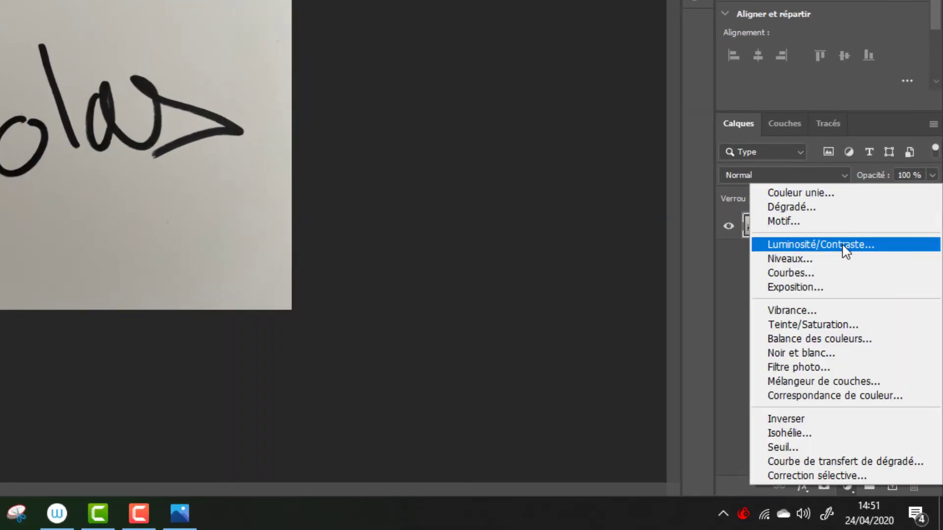
pyautogui.click(839, 258)
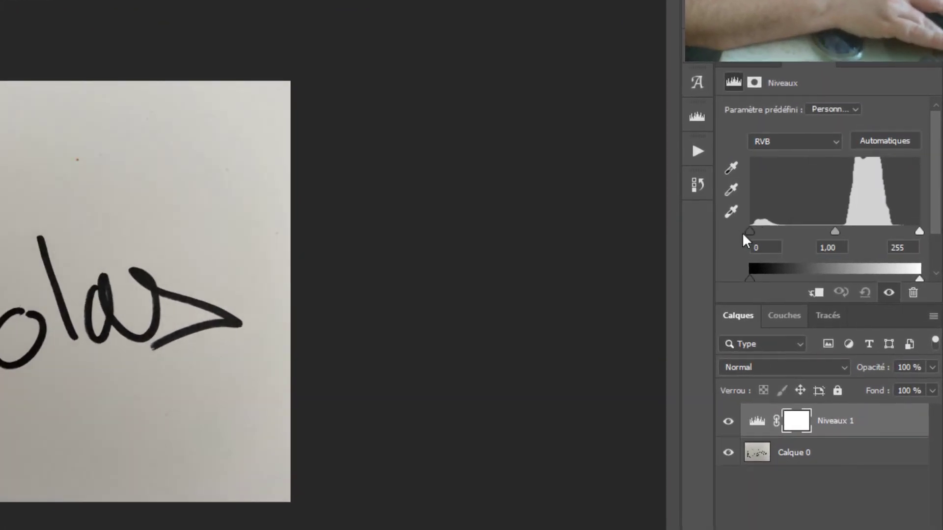
pyautogui.moveTo(918, 231); pyautogui.dragTo(843, 231)
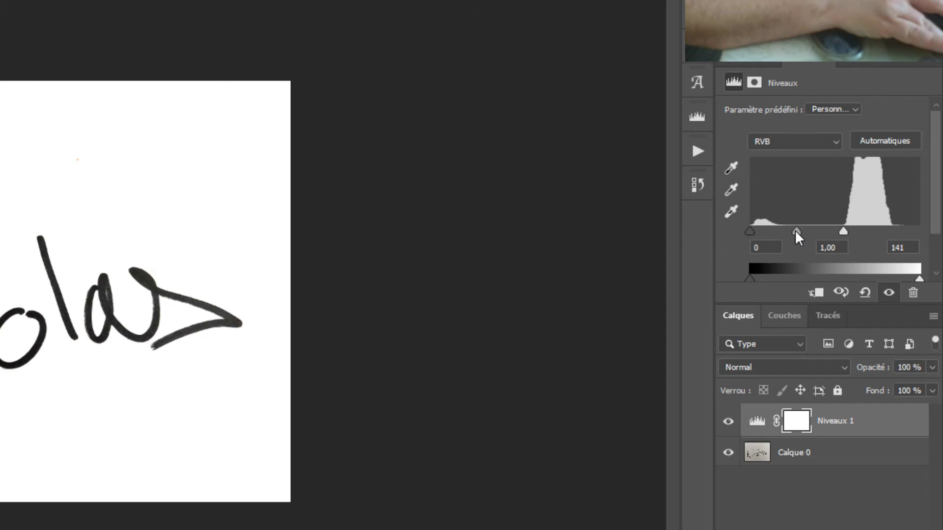
pyautogui.moveTo(797, 230); pyautogui.dragTo(802, 228)
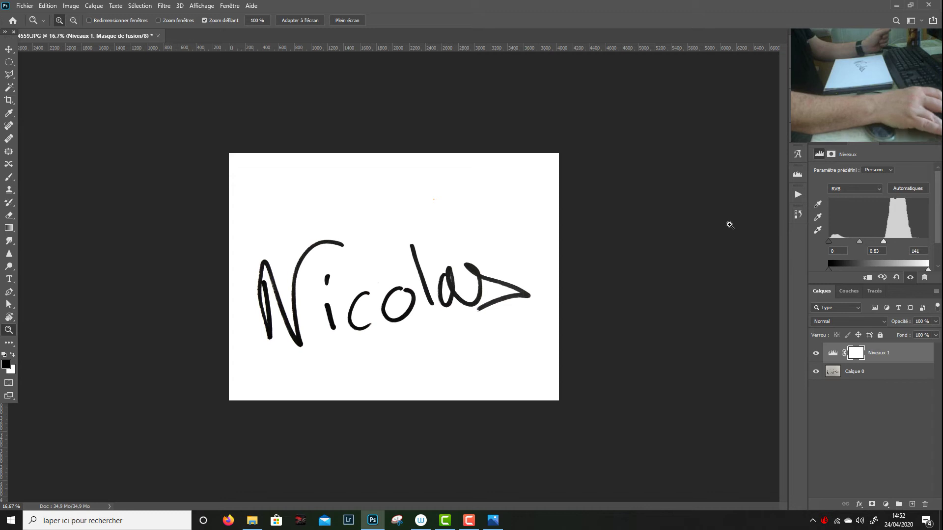
# - Merge the visible layers and place appareil photo.png from the Bases pour Tutos > Signature manuscrite folder into the signature document
pyautogui.click(94, 5)
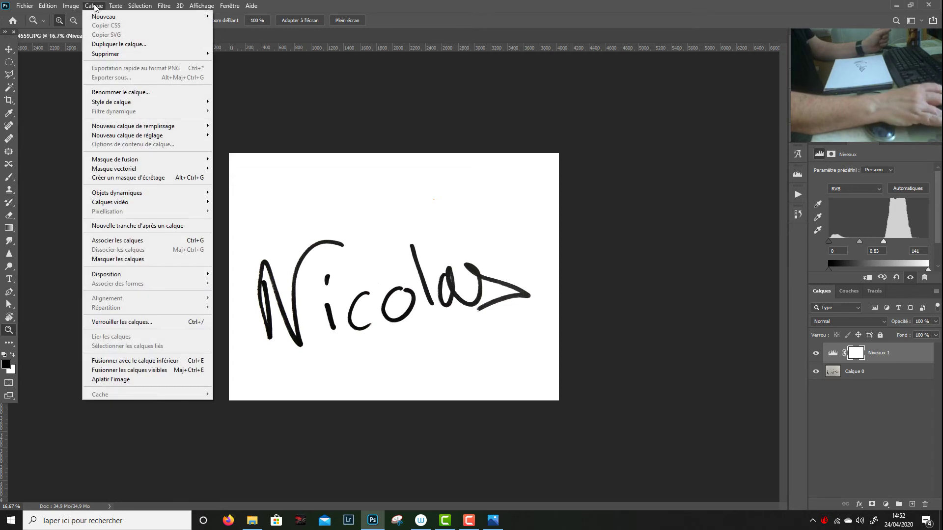
pyautogui.click(154, 371)
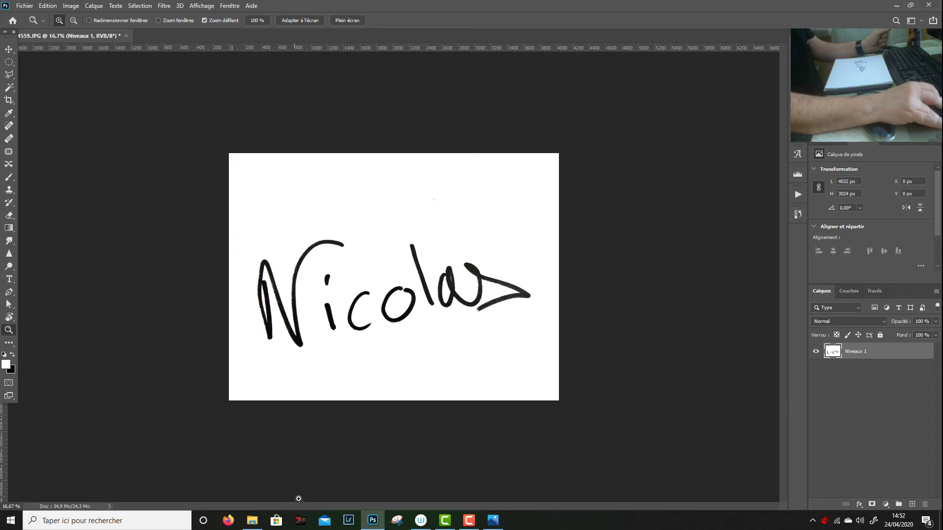
pyautogui.click(252, 520)
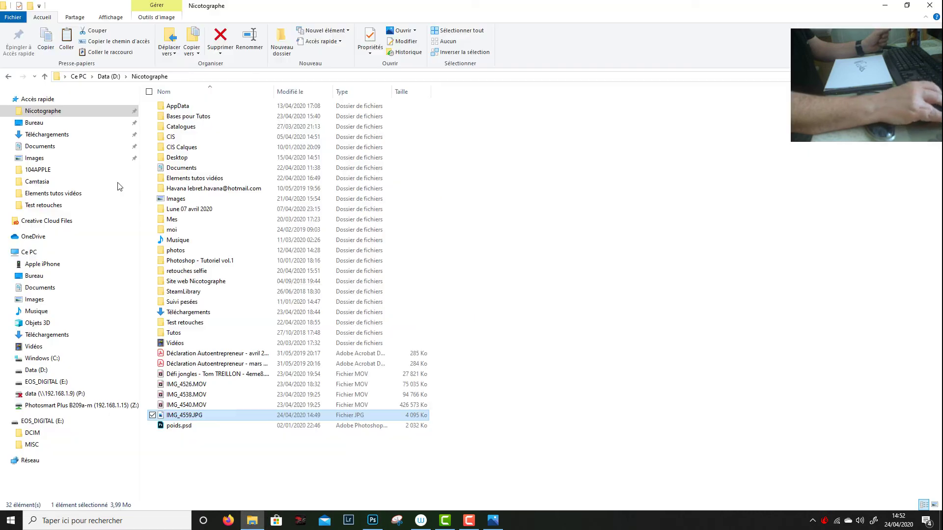
pyautogui.doubleClick(186, 116)
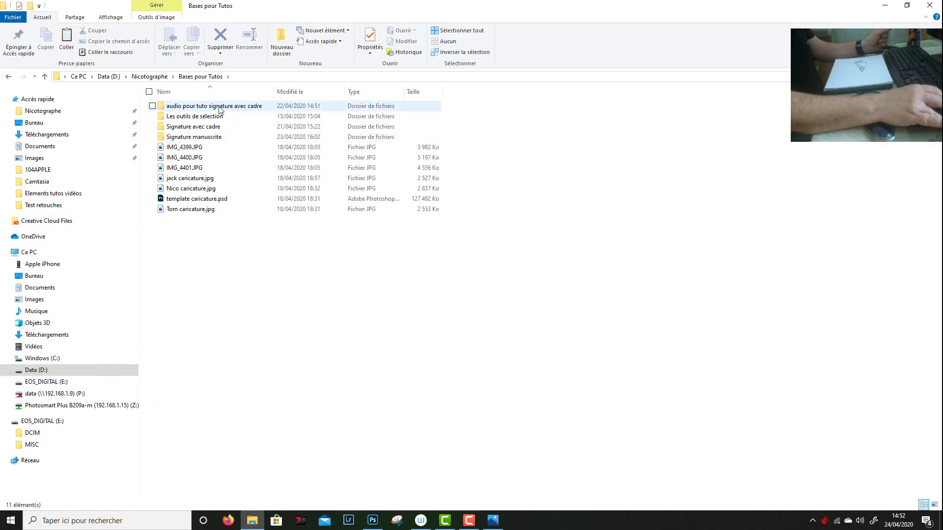
pyautogui.click(206, 138)
pyautogui.doubleClick(206, 138)
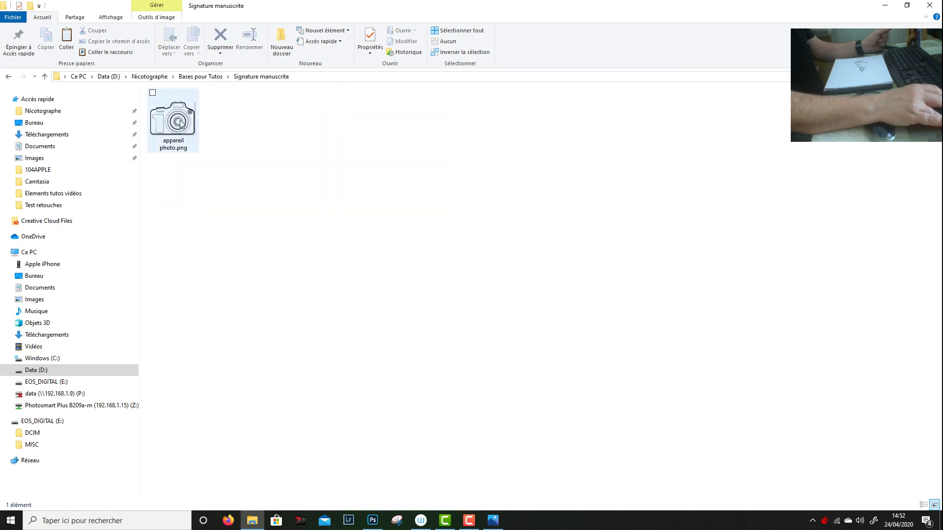
pyautogui.click(180, 123)
pyautogui.moveTo(179, 122); pyautogui.dragTo(391, 292)
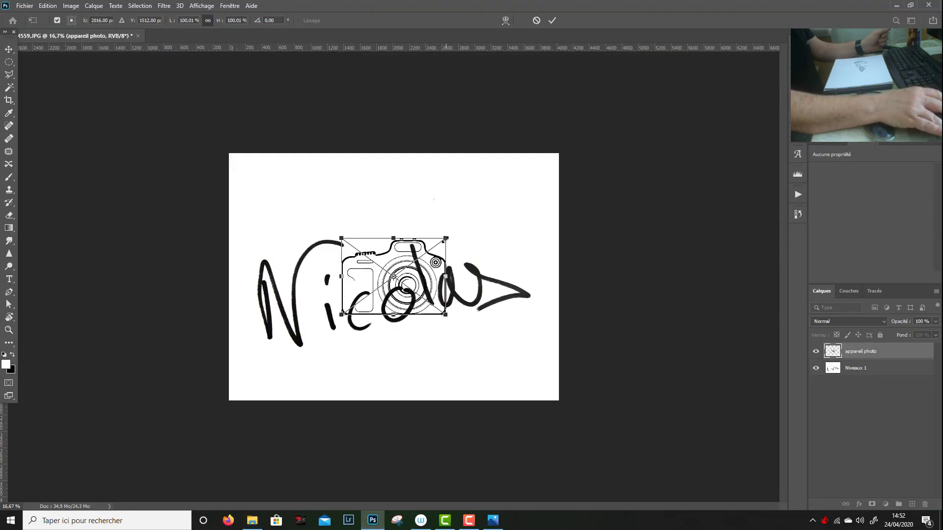
# - Scale the placed camera drawing to about 177 % and position it over the signature at about X 1776, Y 1668 px
pyautogui.moveTo(447, 240); pyautogui.dragTo(491, 214)
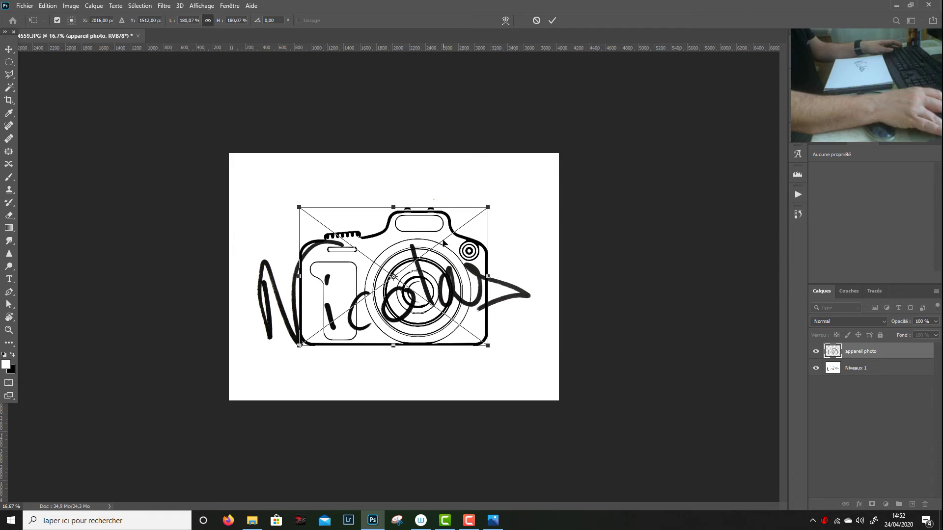
pyautogui.moveTo(447, 250); pyautogui.dragTo(427, 262)
pyautogui.moveTo(464, 222); pyautogui.dragTo(464, 223)
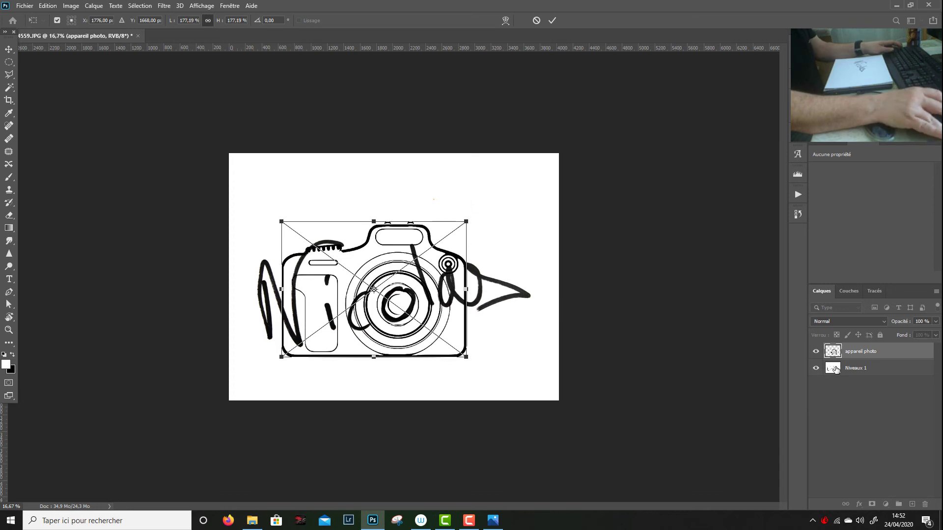
pyautogui.click(836, 369)
pyautogui.press('z')
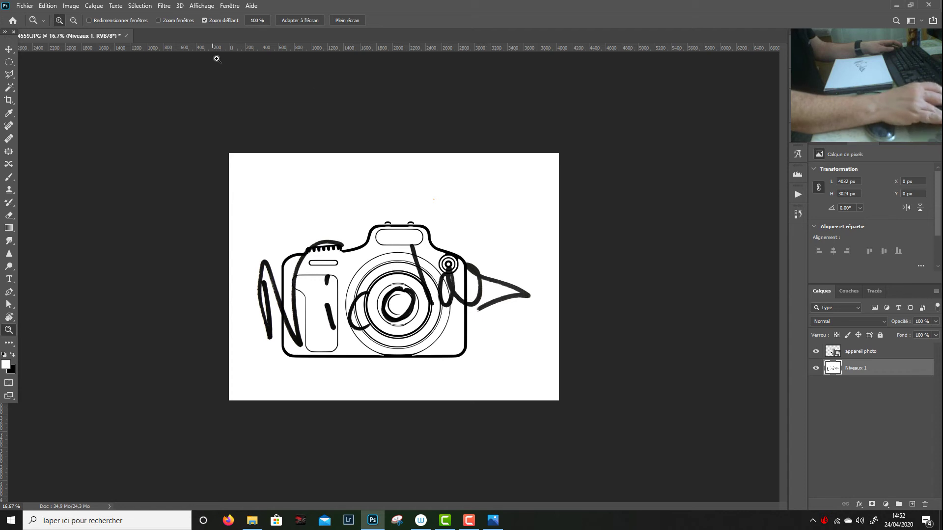
# - Hide the camera layer and select all the signature strokes on Niveaux 1 with the Magic Wand, non-contiguous, tolerance 100
pyautogui.click(815, 351)
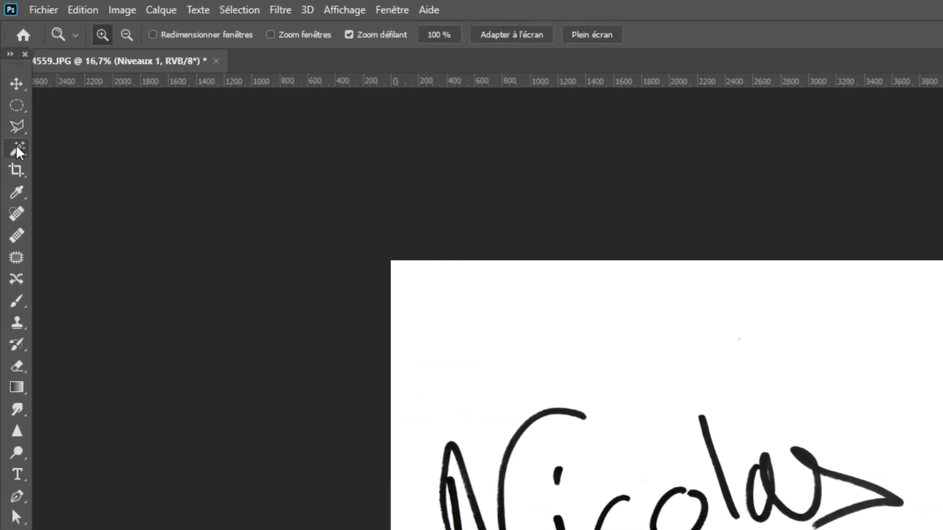
pyautogui.click(16, 146)
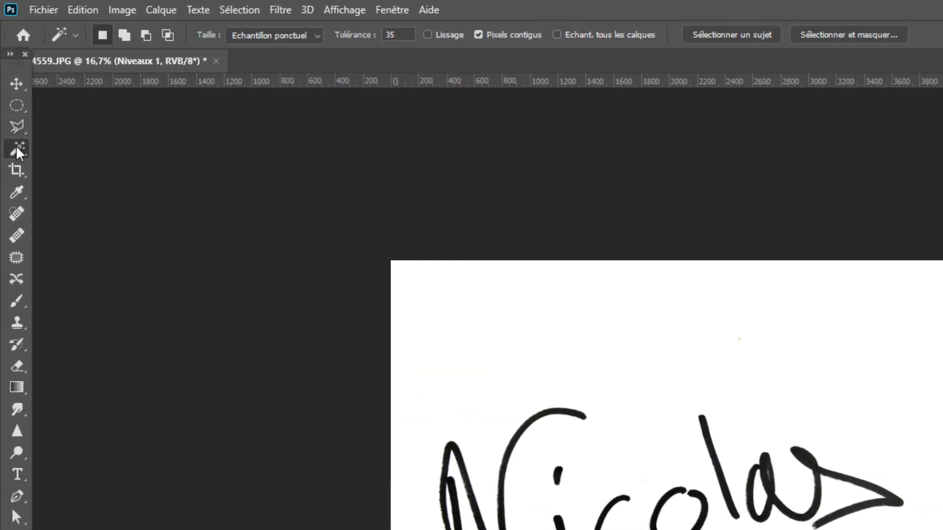
pyautogui.click(479, 35)
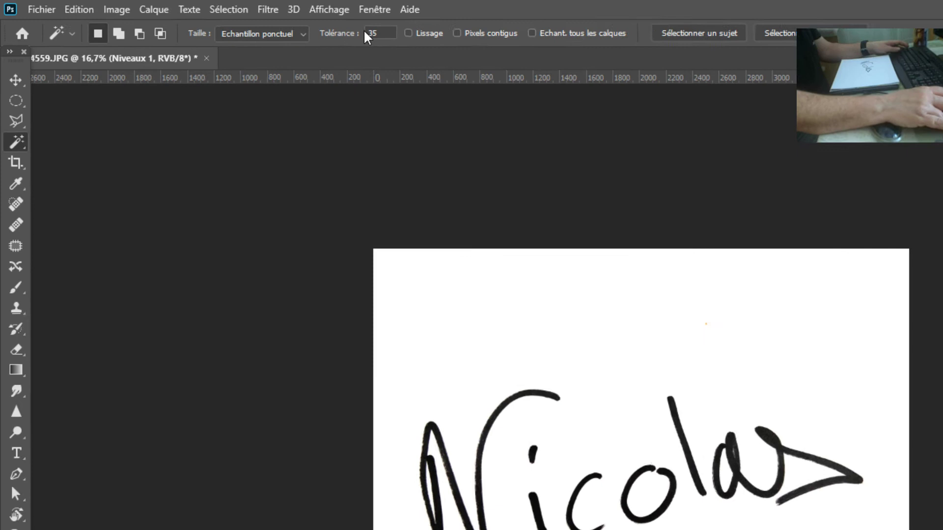
pyautogui.moveTo(379, 33); pyautogui.dragTo(358, 33)
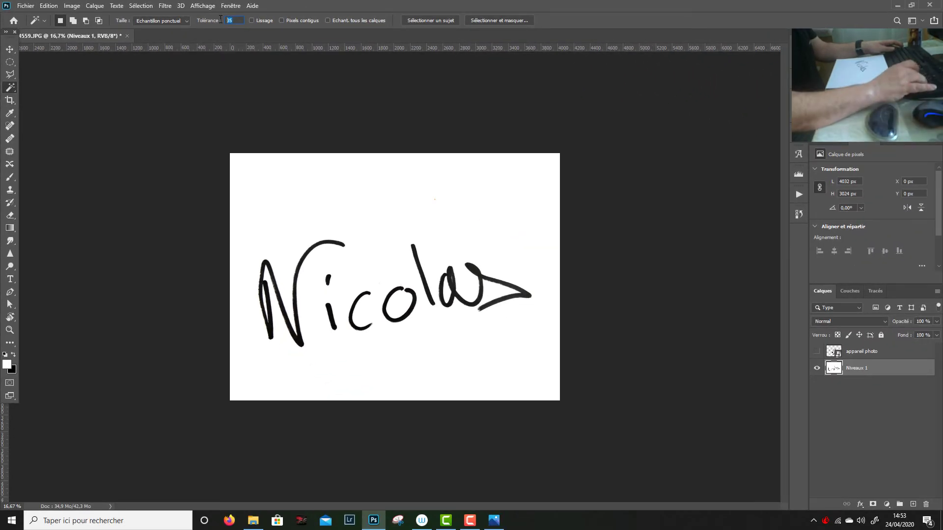
pyautogui.write('100')
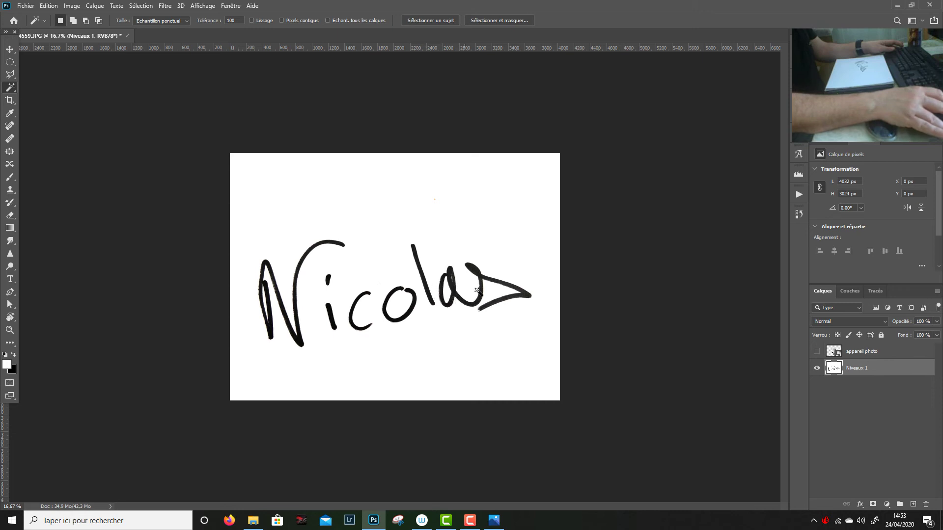
pyautogui.click(472, 269)
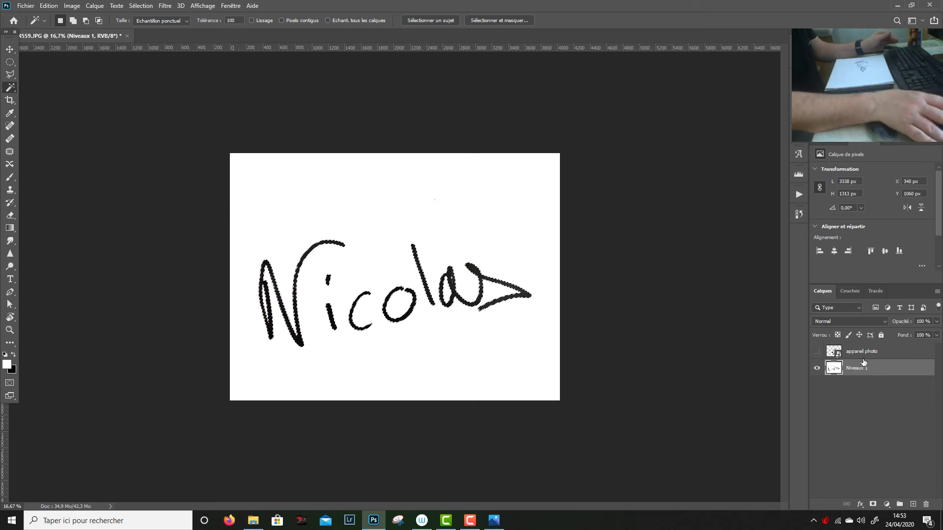
# - Make the appareil photo layer visible again and add a blank white layer mask to it with no active selection
pyautogui.click(833, 351)
pyautogui.click(816, 351)
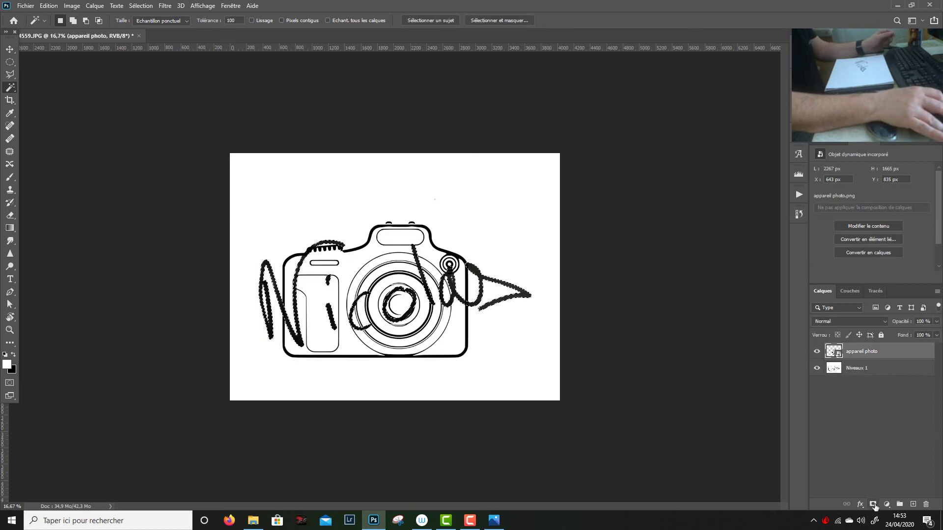
pyautogui.click(872, 505)
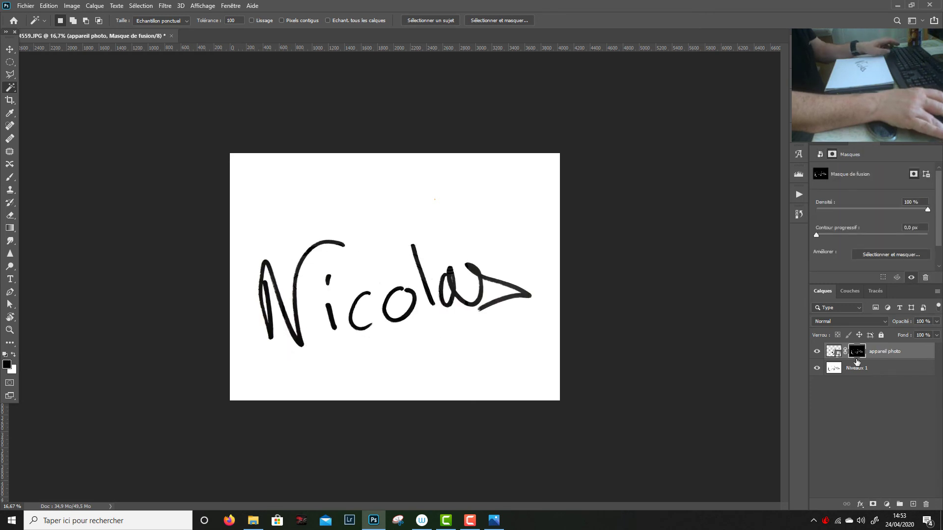
pyautogui.hotkey('ctrl', 'z')
pyautogui.hotkey('ctrl', 'd')
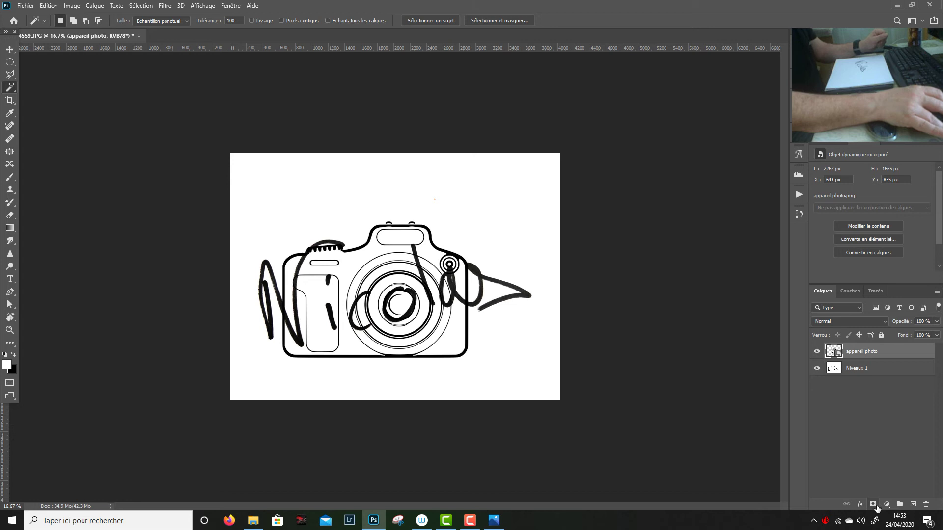
pyautogui.click(872, 504)
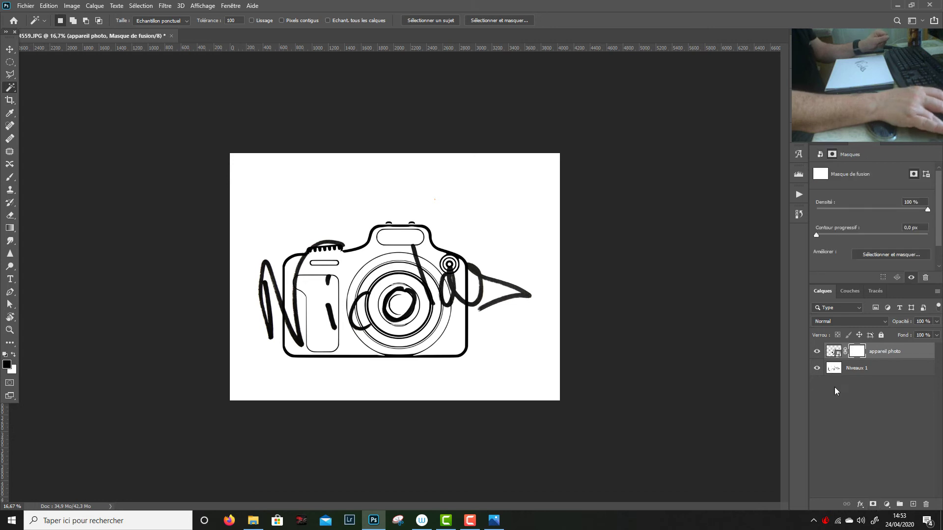
# - Reselect the signature outline and, with the appareil photo layer active, expand the selection by 15 pixels
pyautogui.click(864, 367)
pyautogui.click(141, 6)
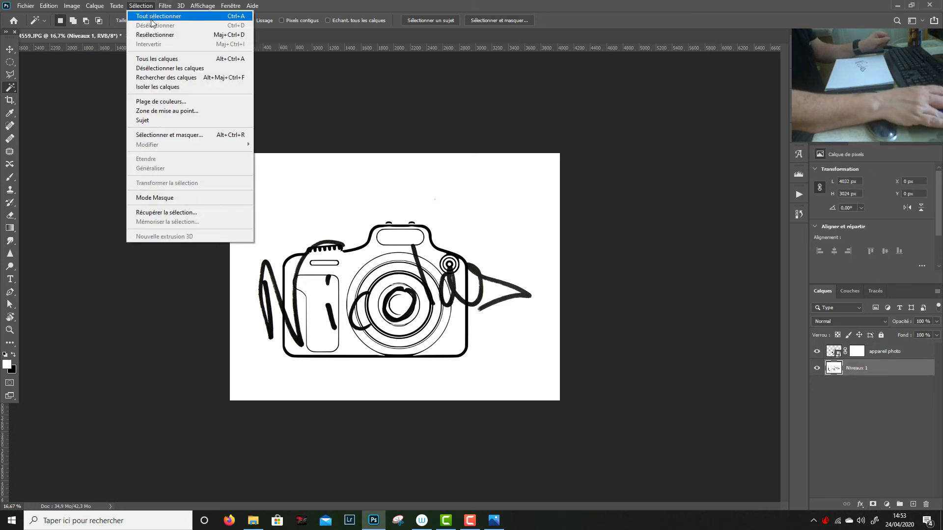
pyautogui.click(154, 34)
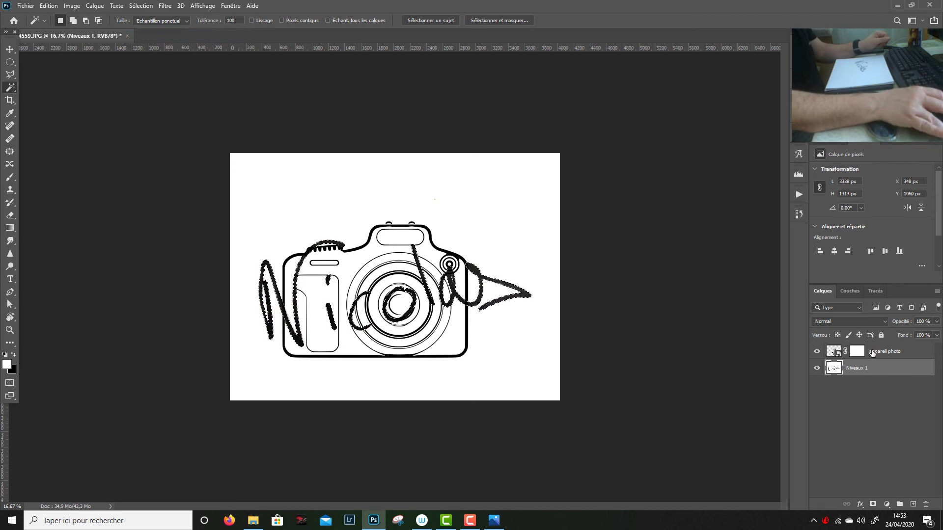
pyautogui.click(872, 352)
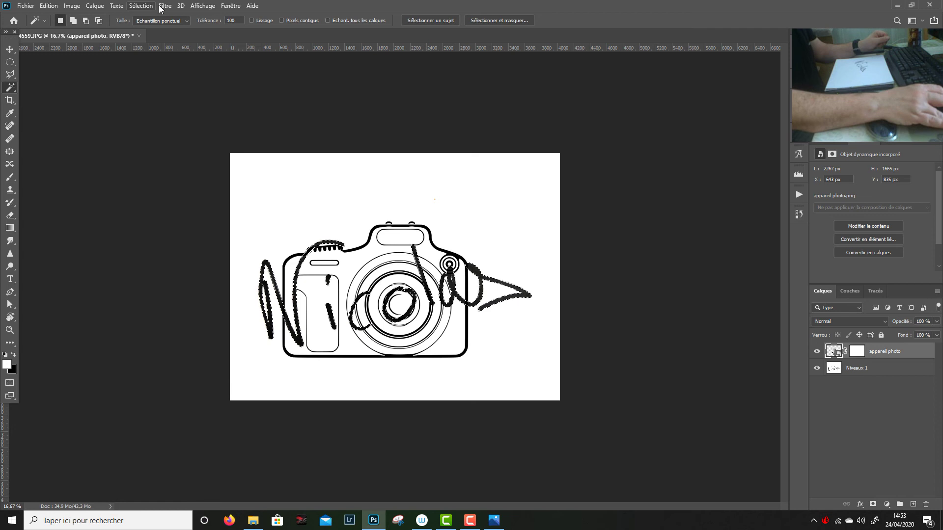
pyautogui.click(141, 6)
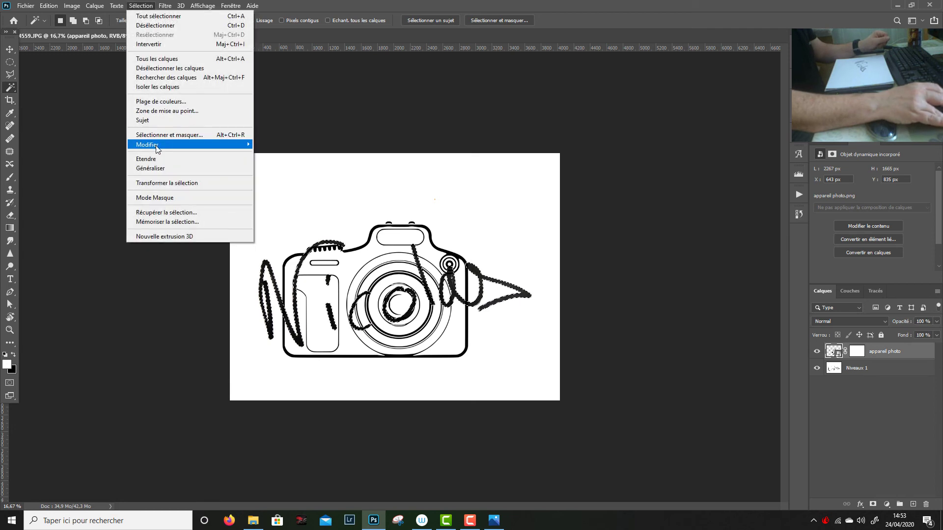
pyautogui.moveTo(206, 144)
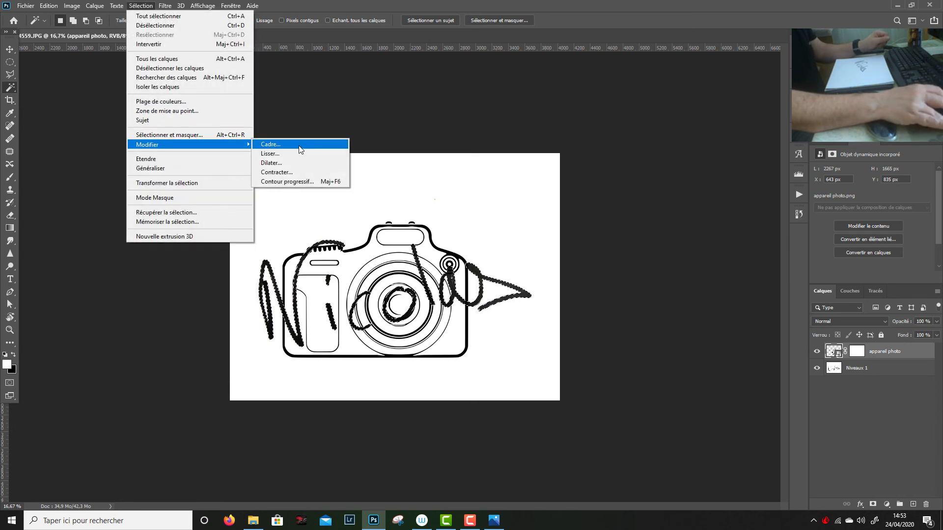
pyautogui.click(310, 164)
pyautogui.click(430, 163)
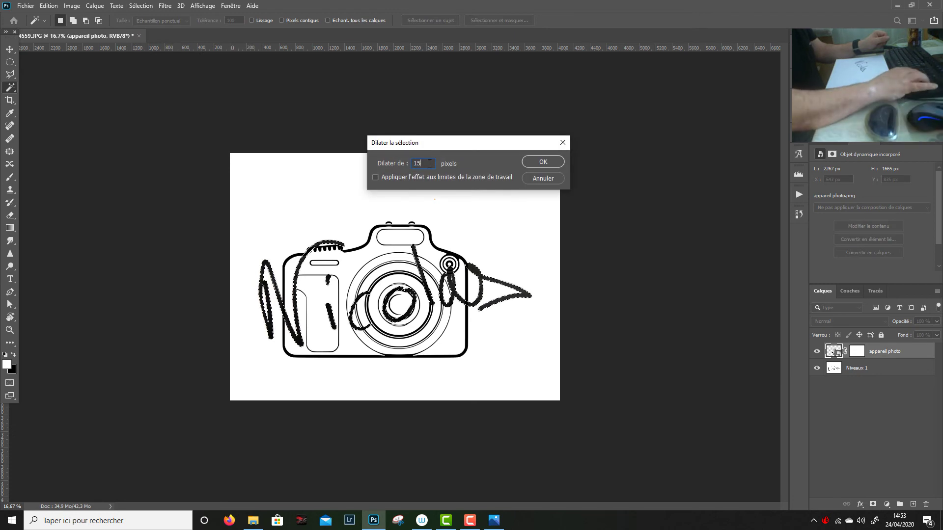
pyautogui.click(542, 162)
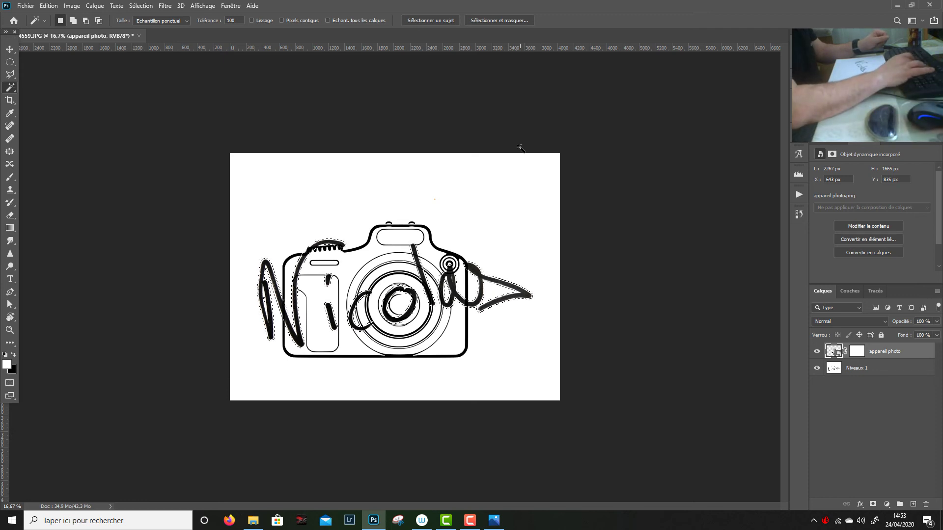
# - Try to delete the selected area directly from the appareil photo smart object
pyautogui.press('Delete')
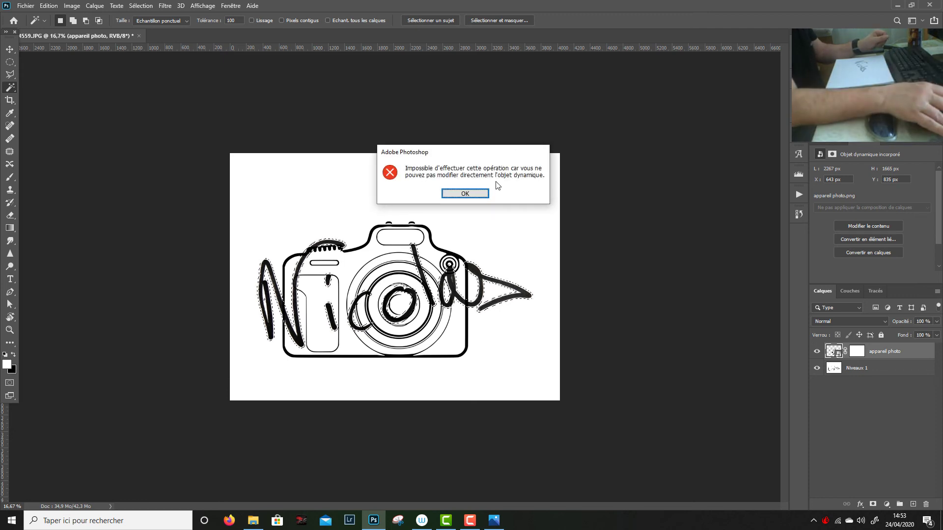
pyautogui.click(479, 196)
pyautogui.click(49, 6)
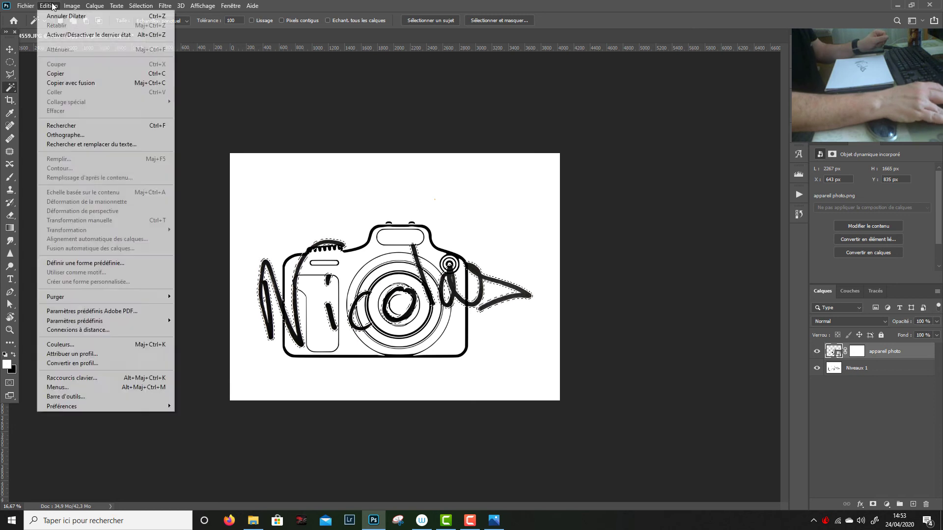
# - Fill the expanded signature selection with black (Noir) on the appareil photo layer mask and deselect
pyautogui.click(858, 352)
pyautogui.click(48, 6)
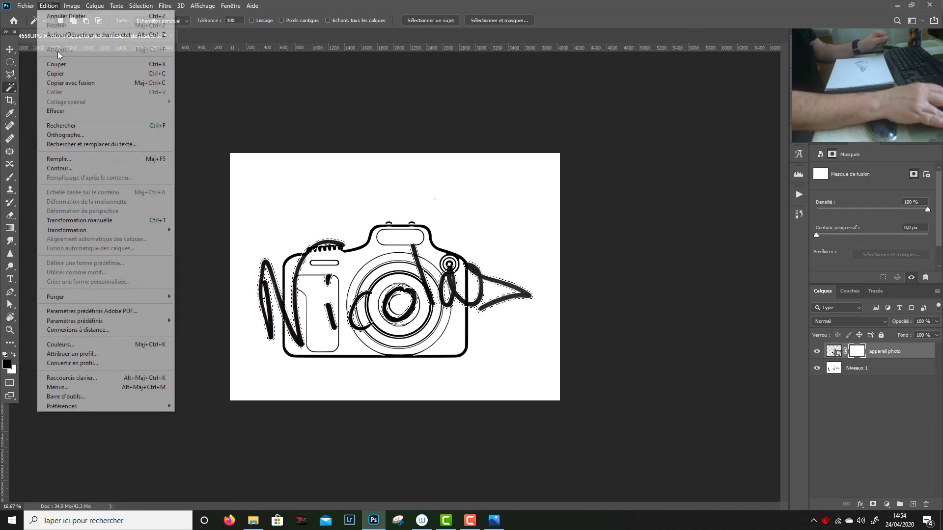
pyautogui.click(72, 164)
pyautogui.click(608, 109)
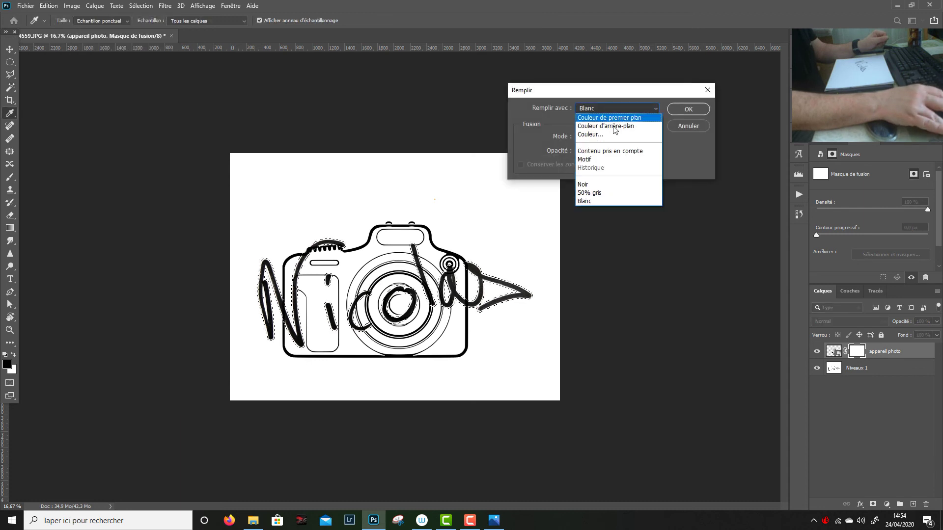
pyautogui.click(596, 183)
pyautogui.click(689, 109)
pyautogui.hotkey('ctrl', 'd')
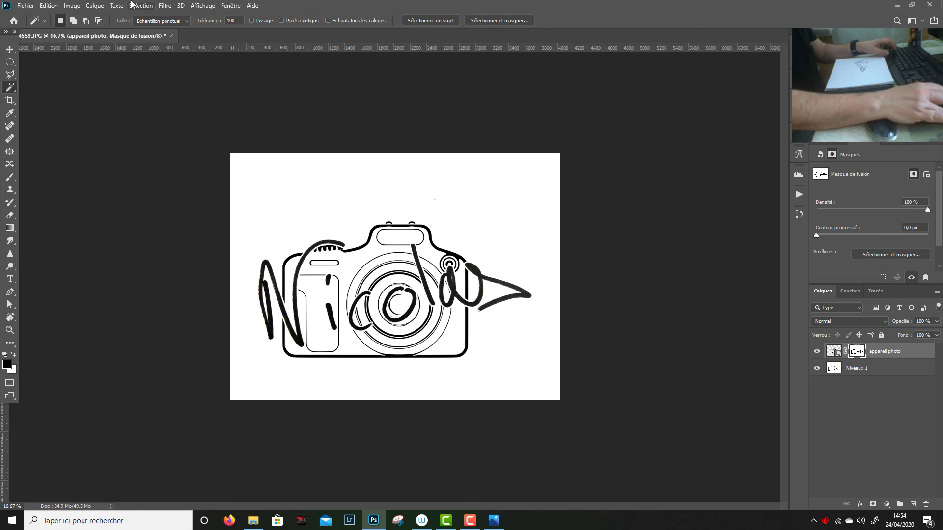
# - Reselect the signature outline and expand the selection by 25 pixels
pyautogui.click(152, 5)
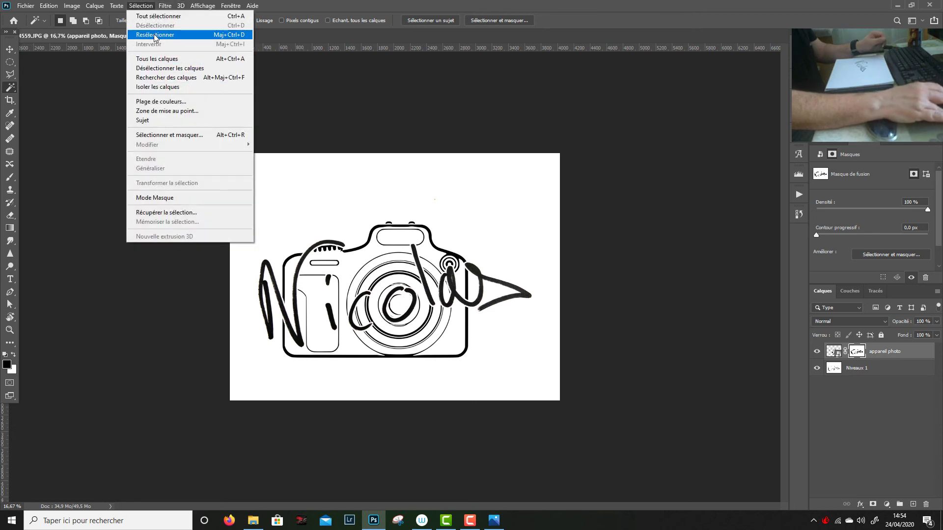
pyautogui.click(150, 35)
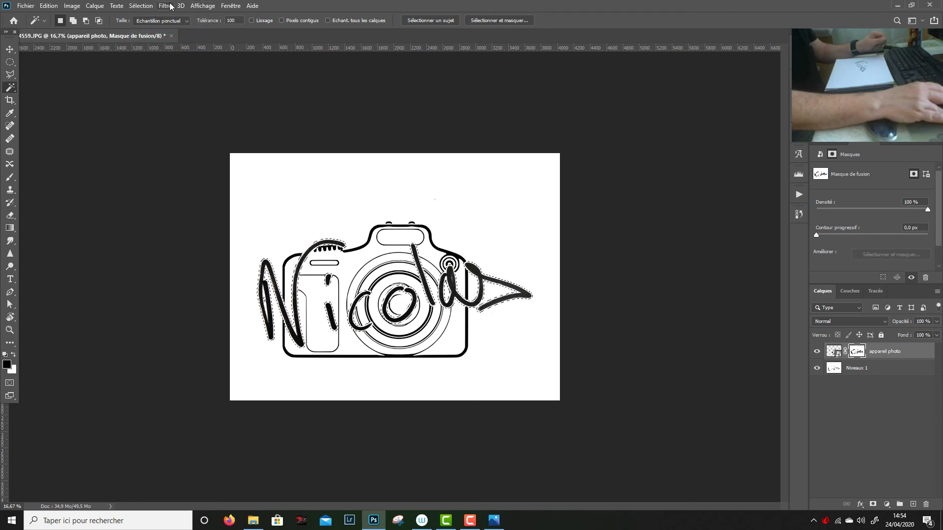
pyautogui.click(151, 5)
pyautogui.moveTo(236, 144)
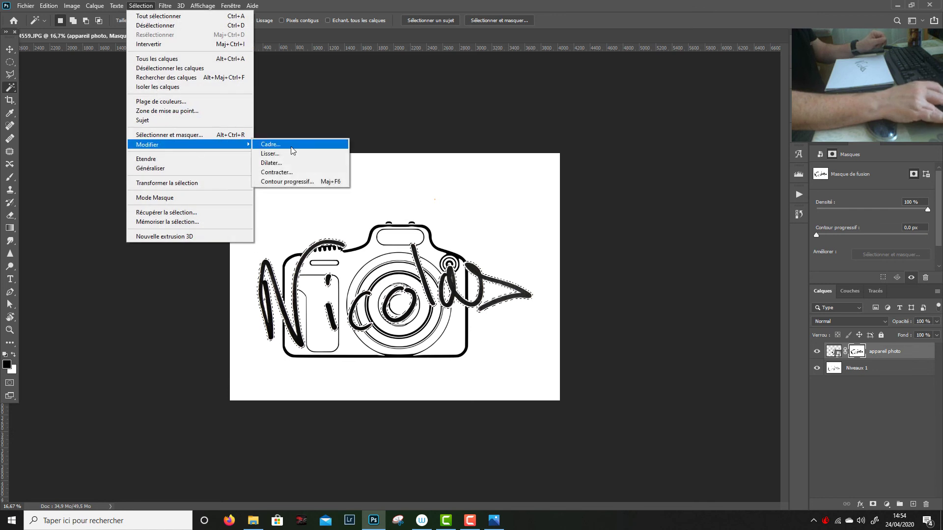
pyautogui.click(294, 164)
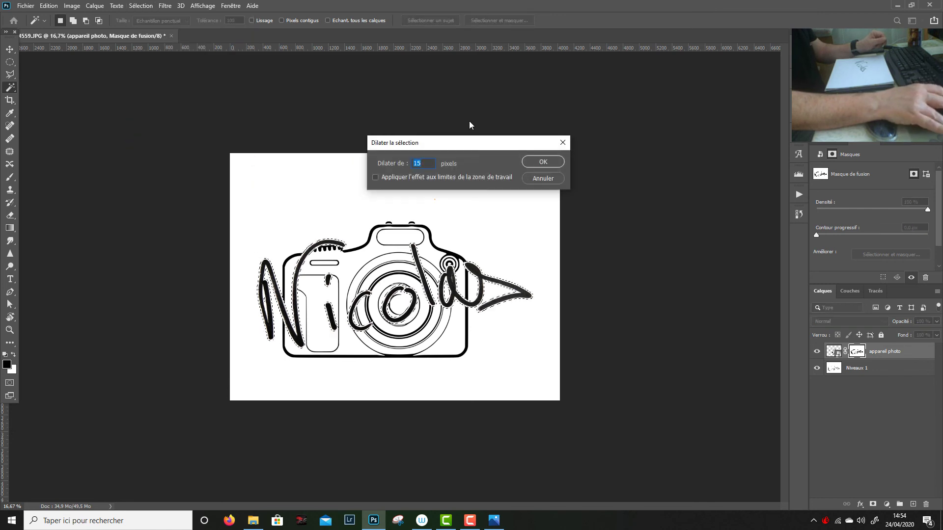
pyautogui.write('15')
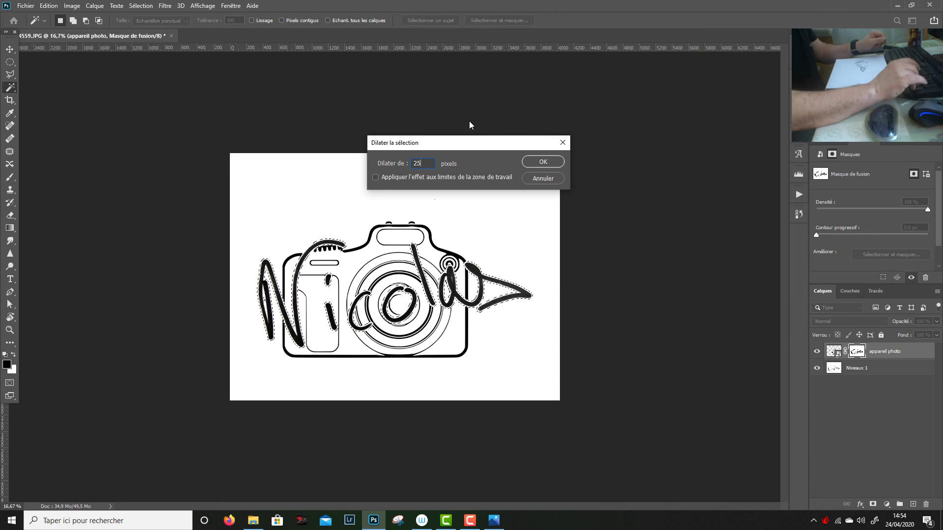
pyautogui.press('Return')
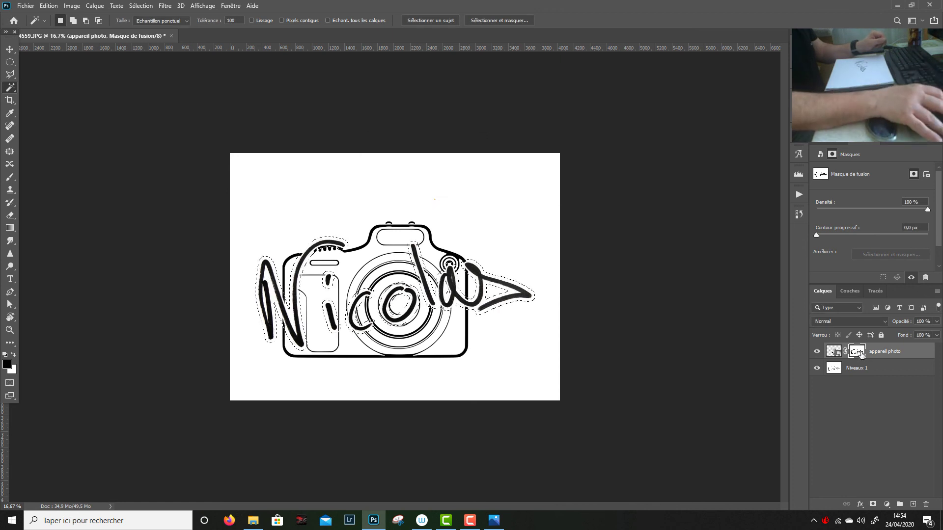
# - Fill the expanded selection with black (Noir) in Normal mode at 100% opacity on the appareil photo layer mask and deselect
pyautogui.click(49, 6)
pyautogui.click(74, 158)
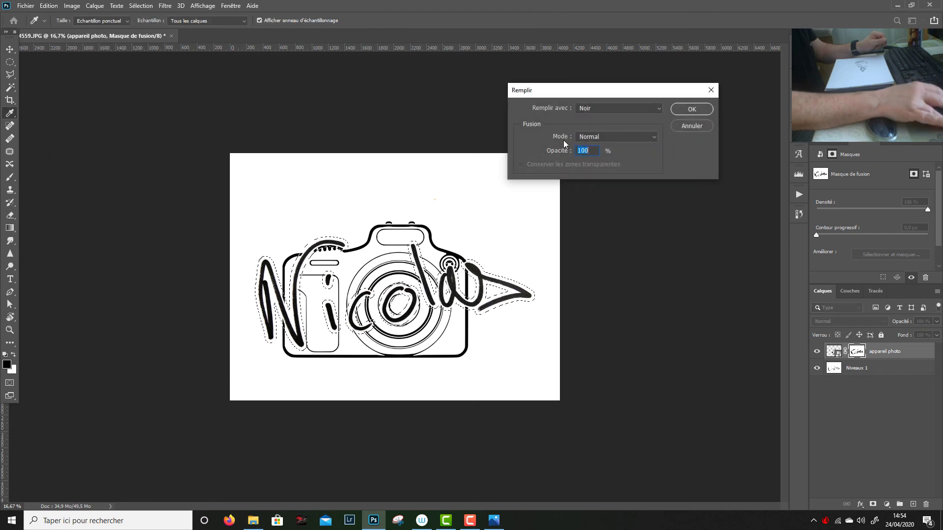
pyautogui.click(691, 109)
pyautogui.press('w')
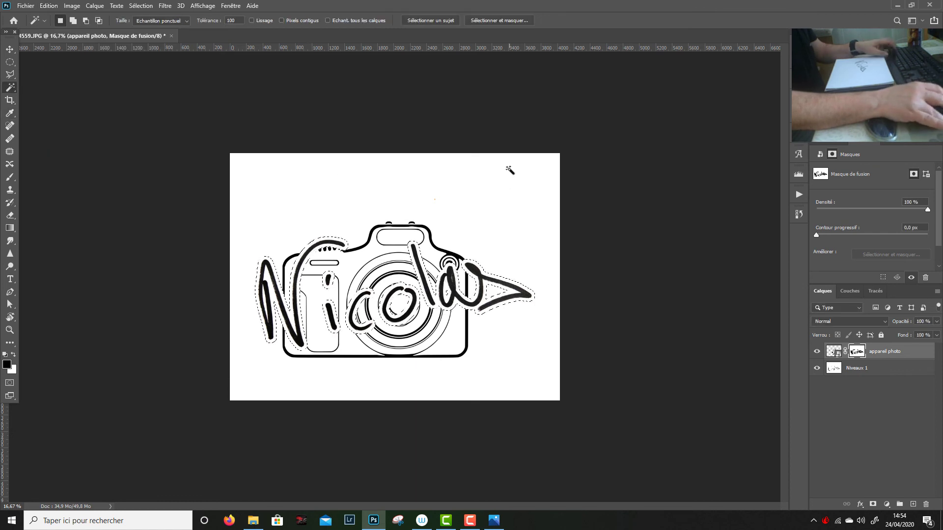
pyautogui.hotkey('ctrl', 'd')
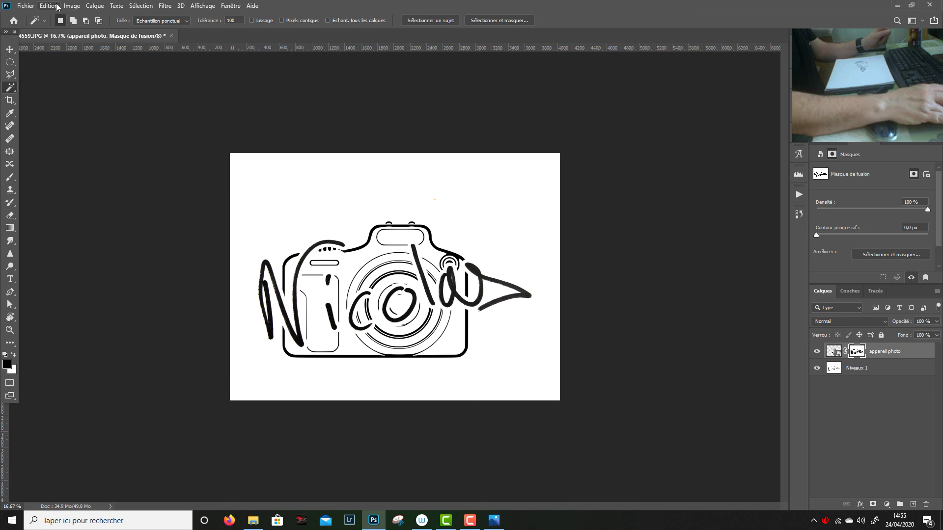
# - With the Niveaux 1 layer active, define the combined drawing as a brush preset named "Signature" plus the author's first name and 2
pyautogui.click(839, 369)
pyautogui.click(48, 5)
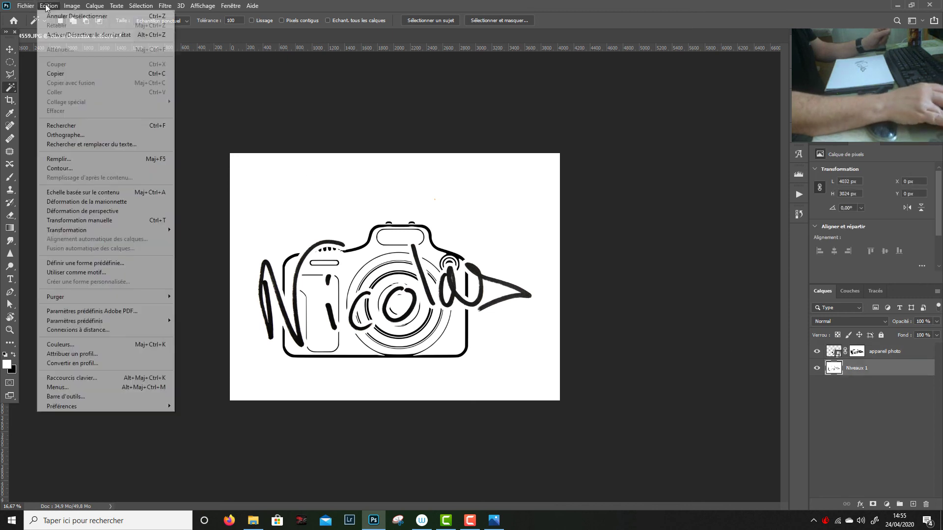
pyautogui.click(108, 264)
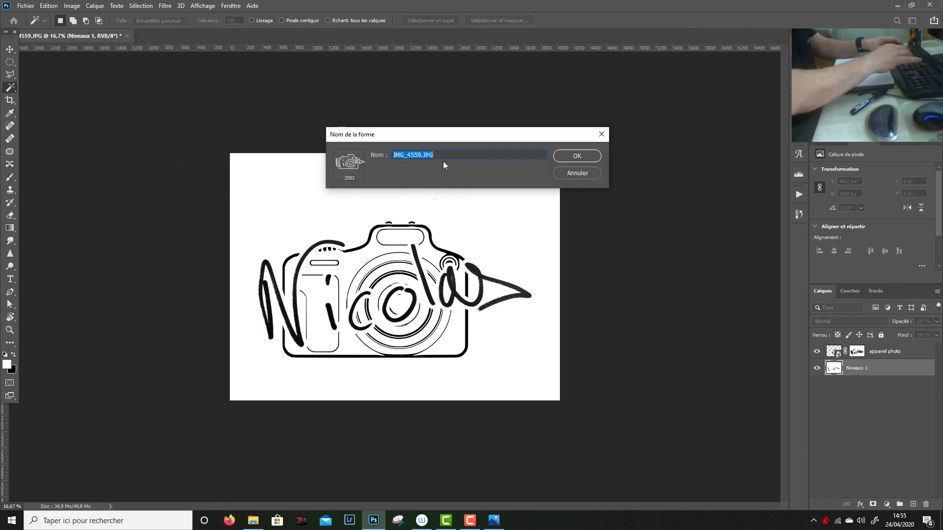
pyautogui.write('S')
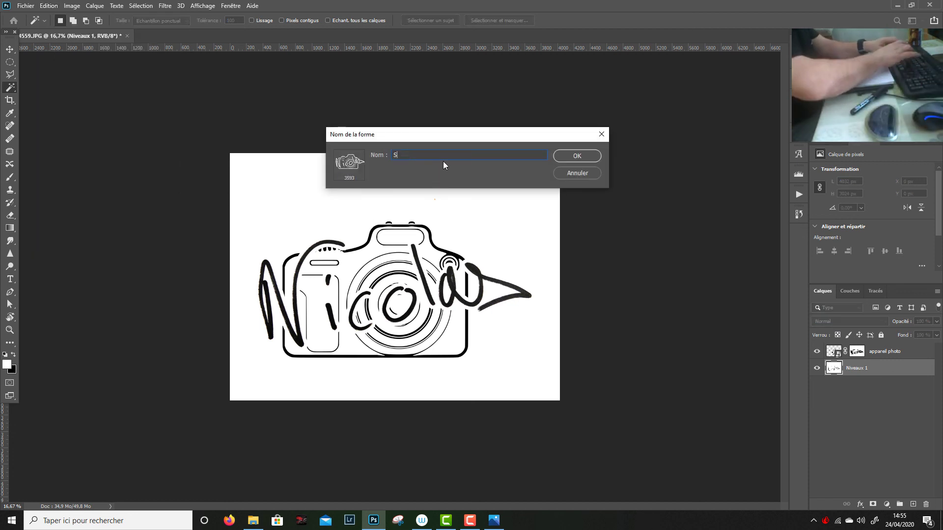
pyautogui.write('ignature Nicolas 2')
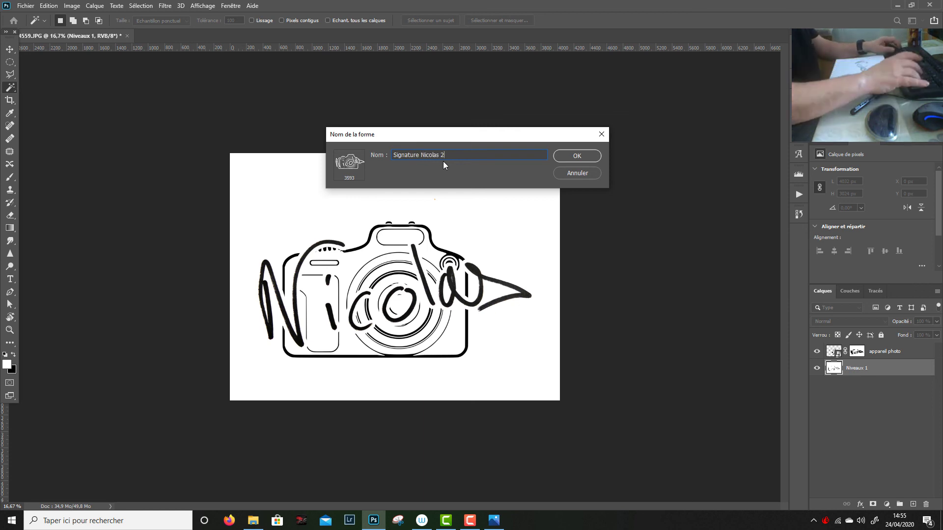
pyautogui.press('Return')
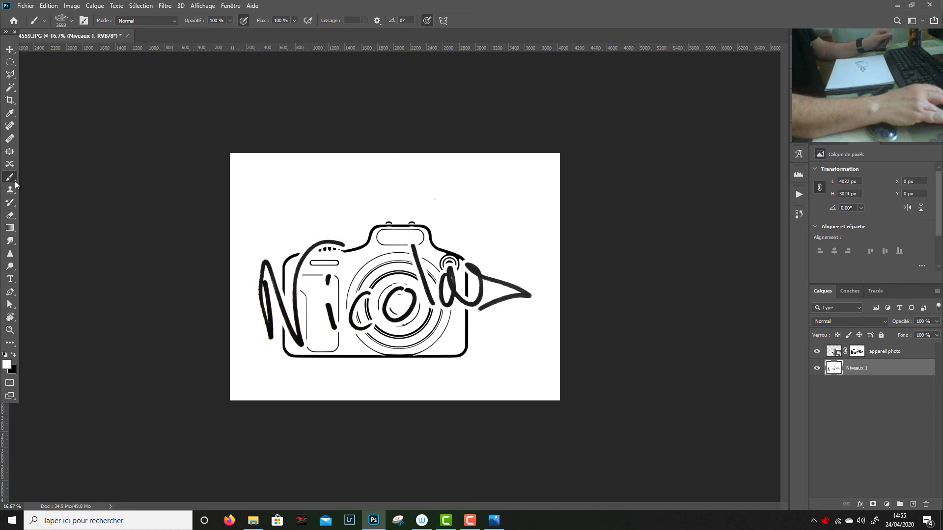
# - Look through the brush presets for the signature brush, collapsing the broken glass group and expanding Formes Personnalisées
pyautogui.click(70, 21)
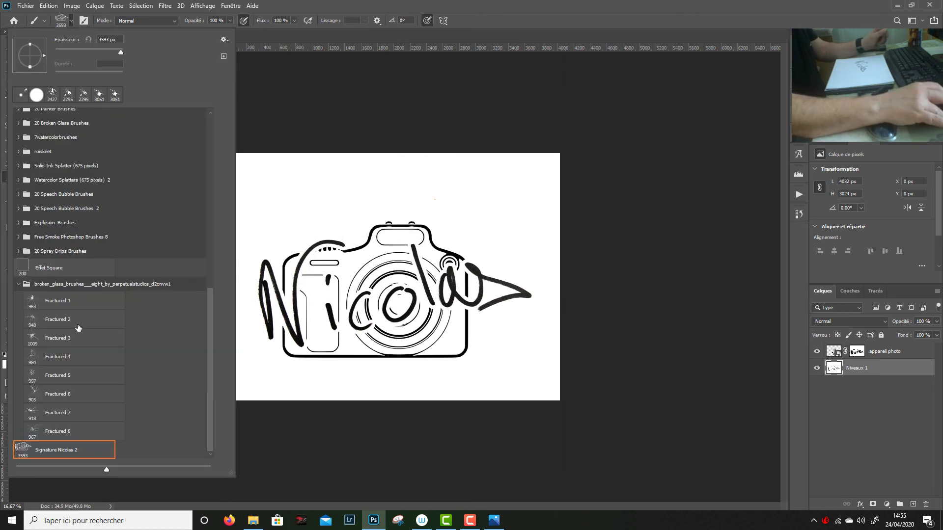
pyautogui.scroll(1, 78, 436)
pyautogui.scroll(-1, 78, 435)
pyautogui.click(16, 283)
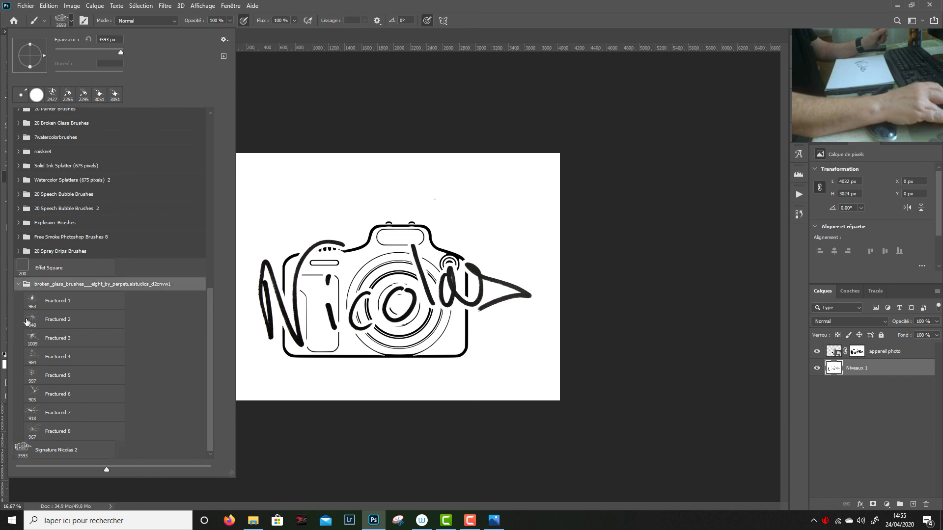
pyautogui.click(18, 284)
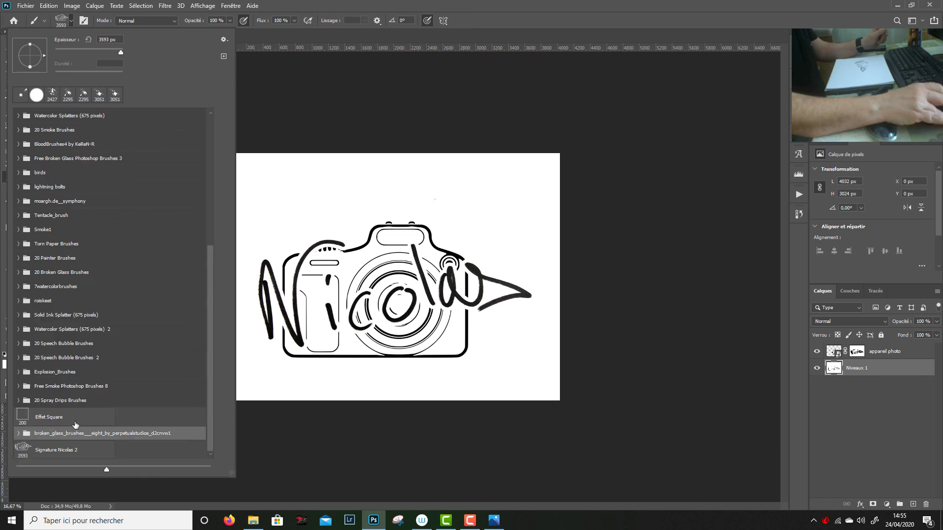
pyautogui.scroll(5, 52, 179)
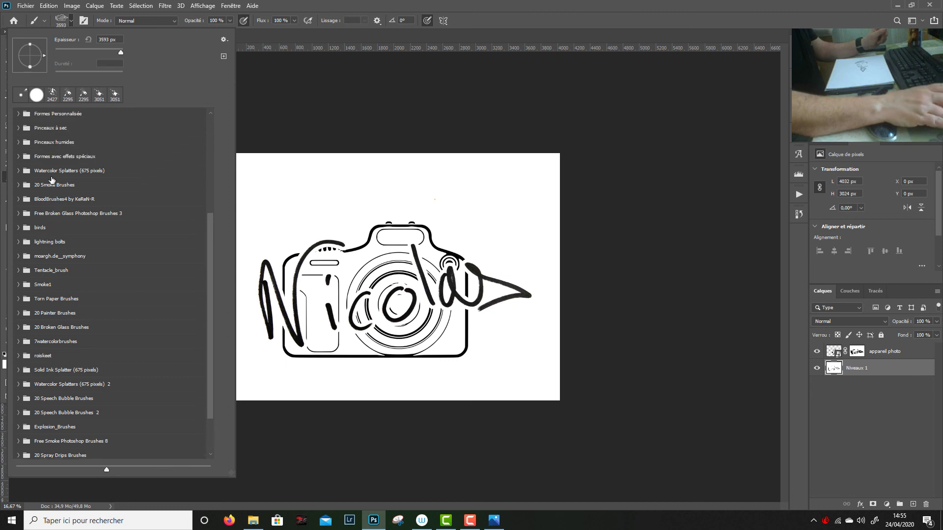
pyautogui.scroll(2, 51, 180)
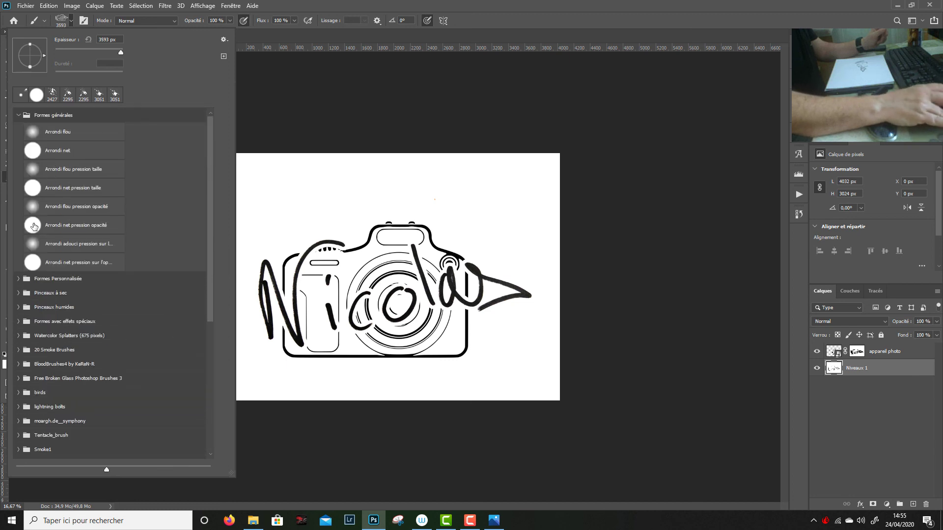
pyautogui.click(19, 279)
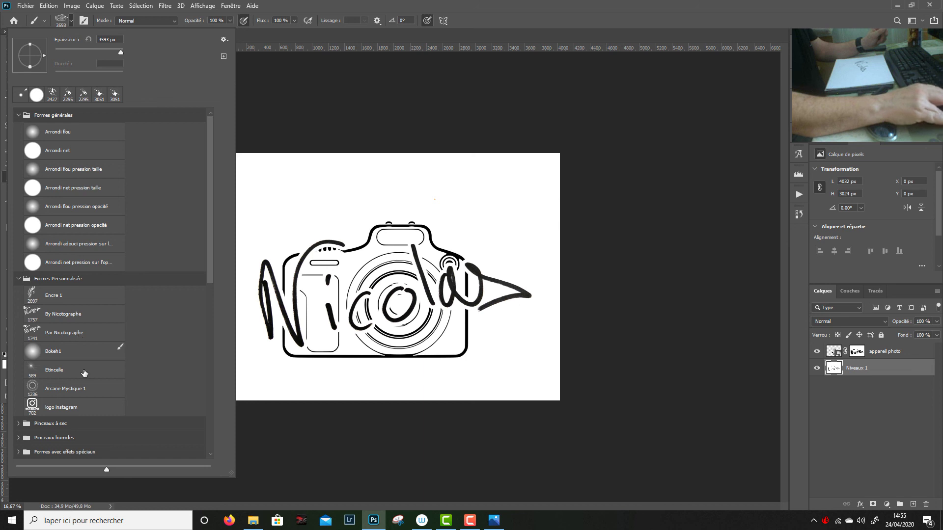
pyautogui.scroll(-15, 85, 390)
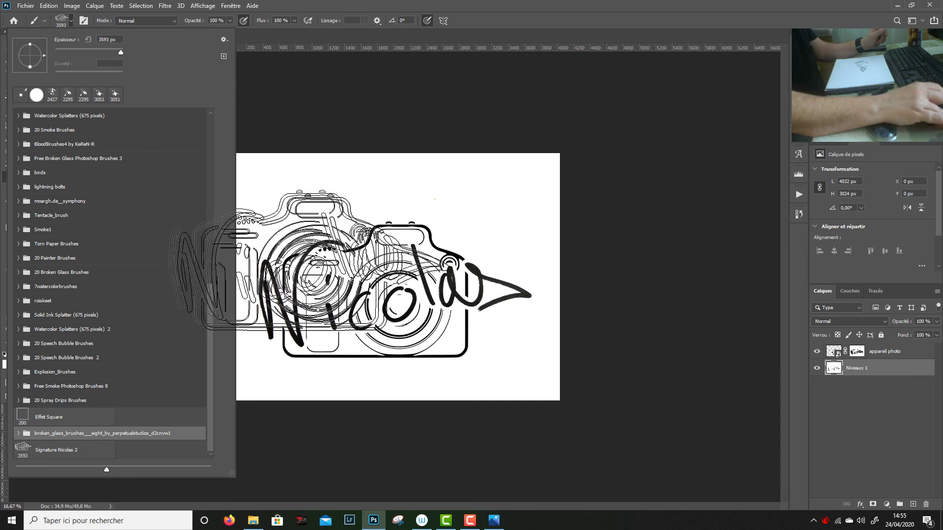
pyautogui.click(367, 4)
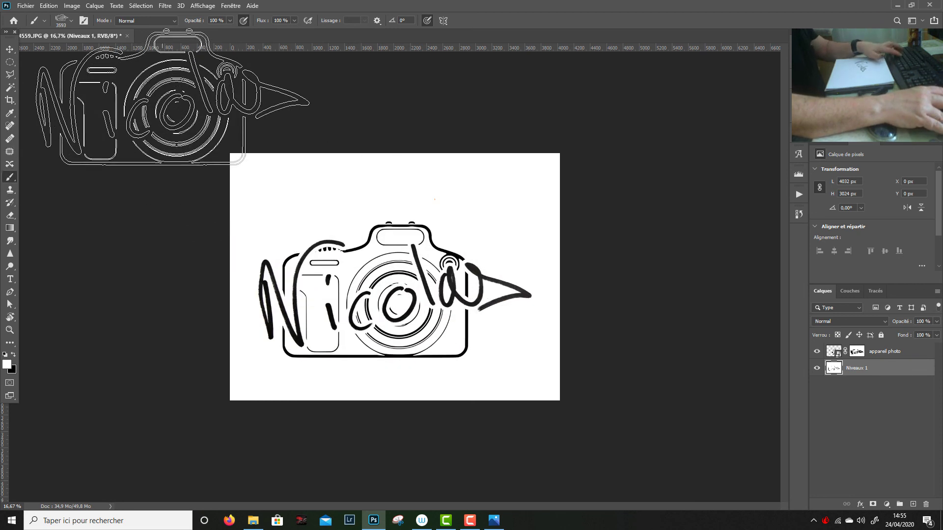
# - Create a new 3000 x 2000 px document at 300 ppi from the recent custom preset
pyautogui.hotkey('ctrl', 'n')
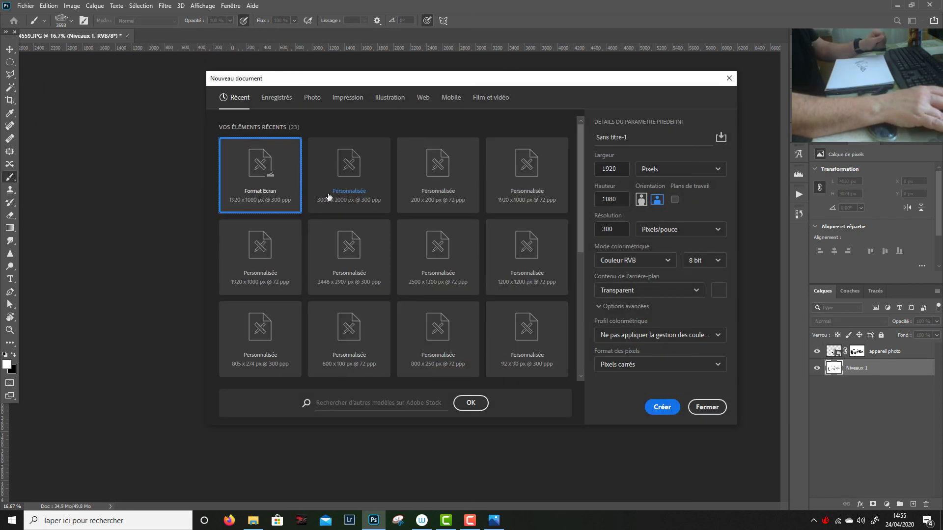
pyautogui.click(358, 199)
pyautogui.click(662, 407)
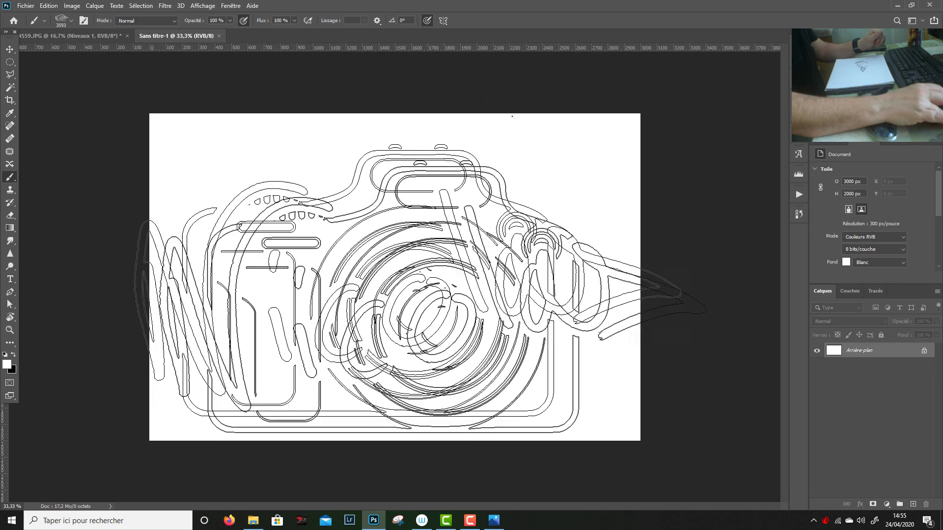
# - Reduce the signature brush size to about 605 px and rotate its tip to 15°
pyautogui.moveTo(367, 247); pyautogui.dragTo(204, 260)
pyautogui.moveTo(498, 342); pyautogui.dragTo(466, 340)
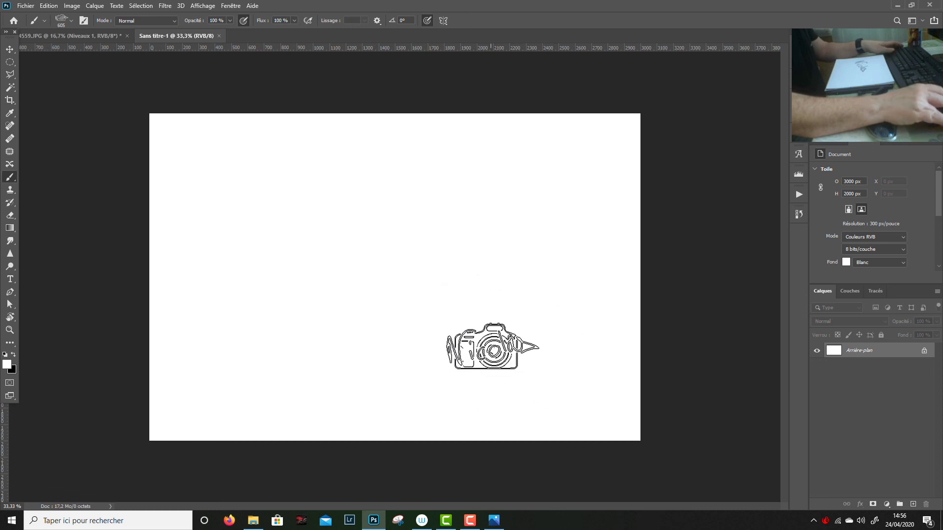
pyautogui.rightClick(491, 344)
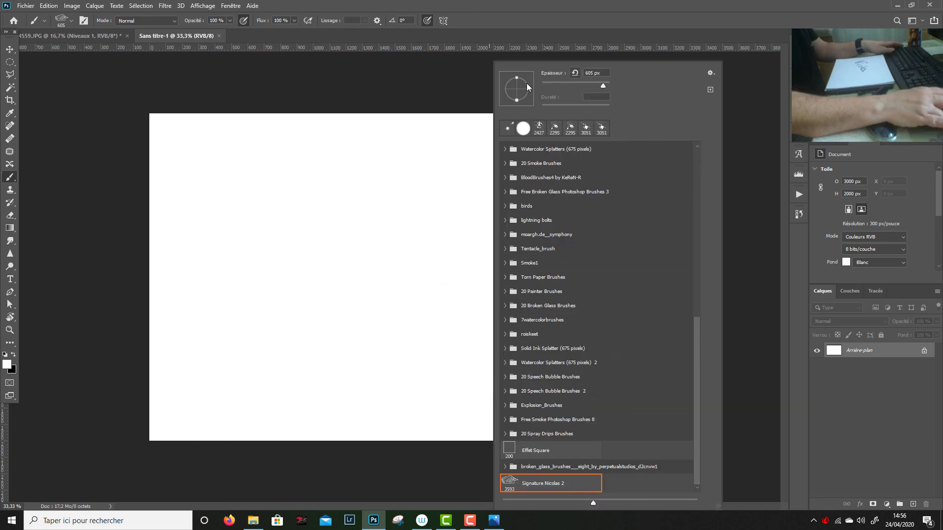
pyautogui.moveTo(531, 84)
pyautogui.mouseDown()
pyautogui.moveTo(530, 74)
pyautogui.moveTo(577, 31)
pyautogui.mouseUp()
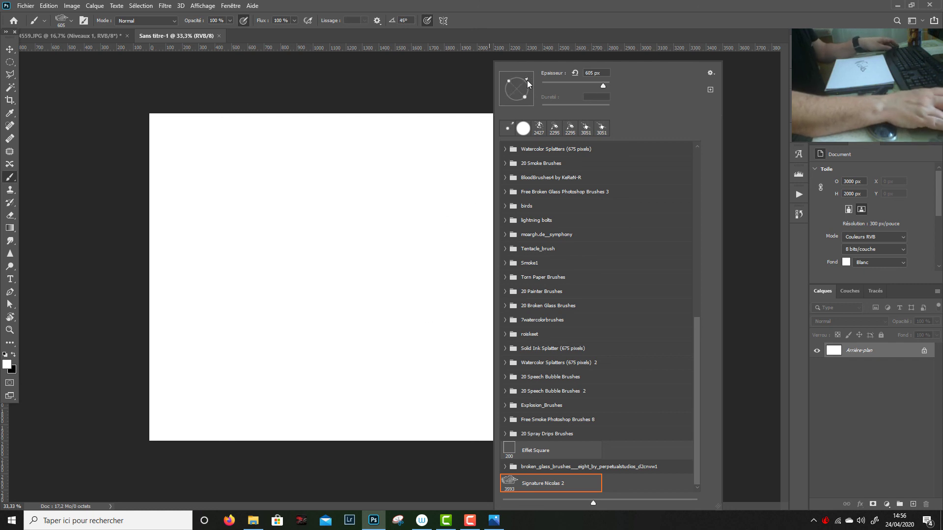
pyautogui.moveTo(528, 82); pyautogui.dragTo(529, 84)
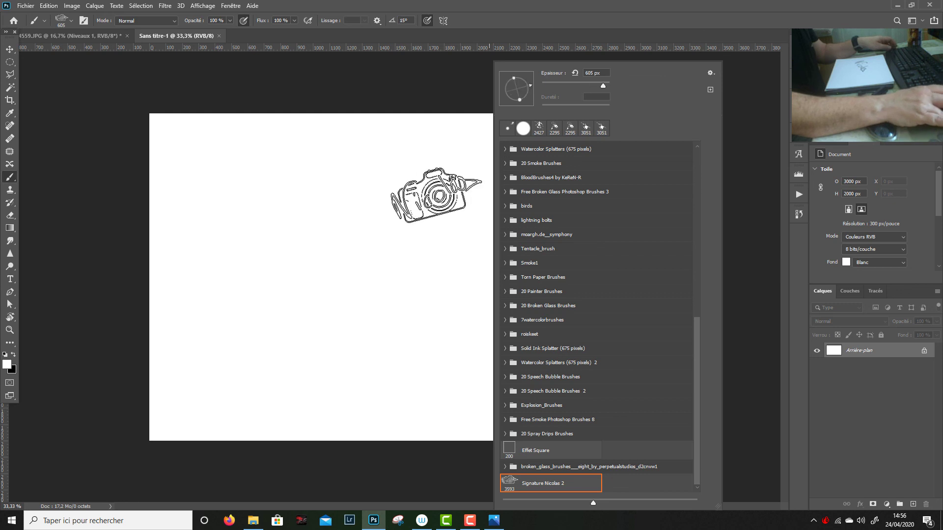
pyautogui.click(492, 2)
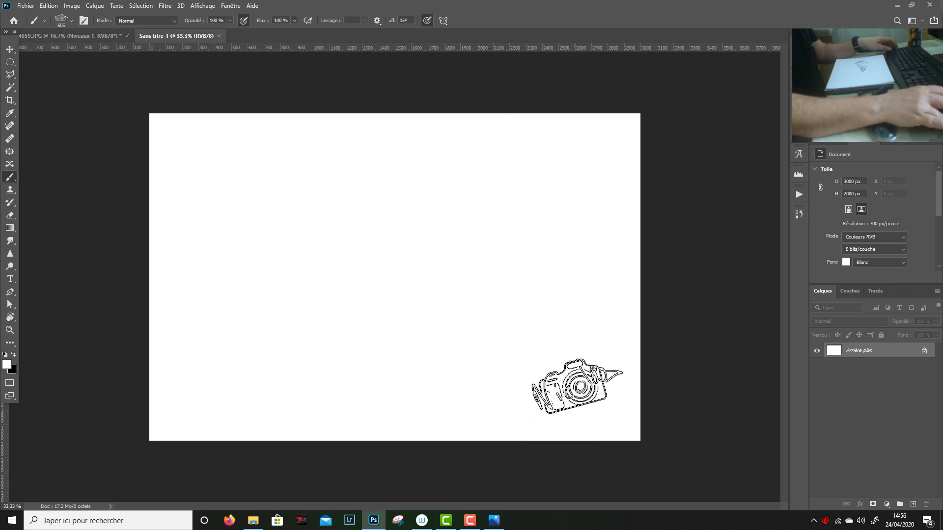
# - Stamp the signature in black on a new layer near the canvas's lower-right corner and adjust its position
pyautogui.click(13, 354)
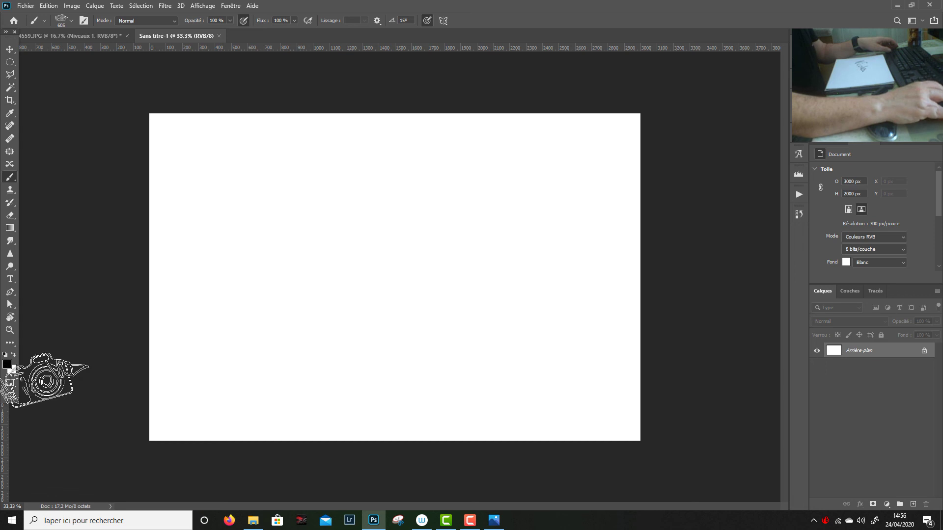
pyautogui.click(914, 507)
pyautogui.click(580, 396)
pyautogui.press('v')
pyautogui.moveTo(536, 379); pyautogui.dragTo(592, 405)
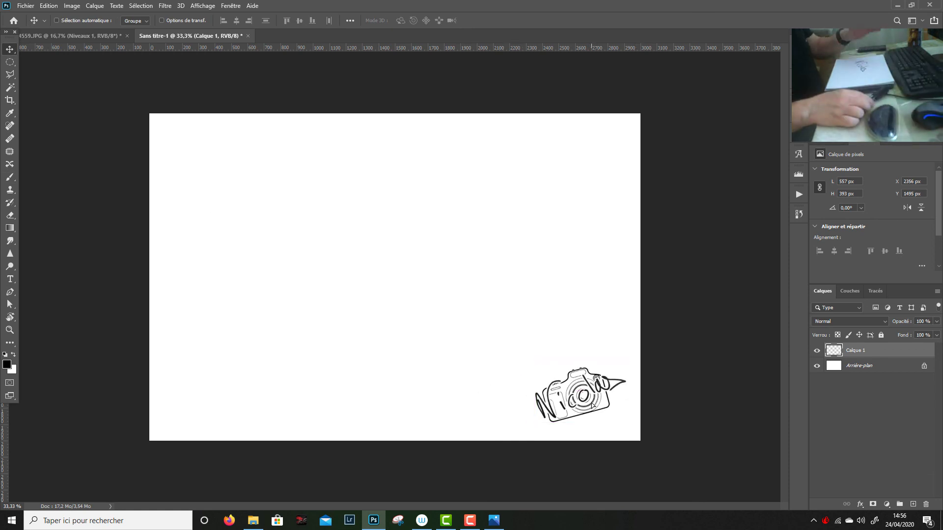